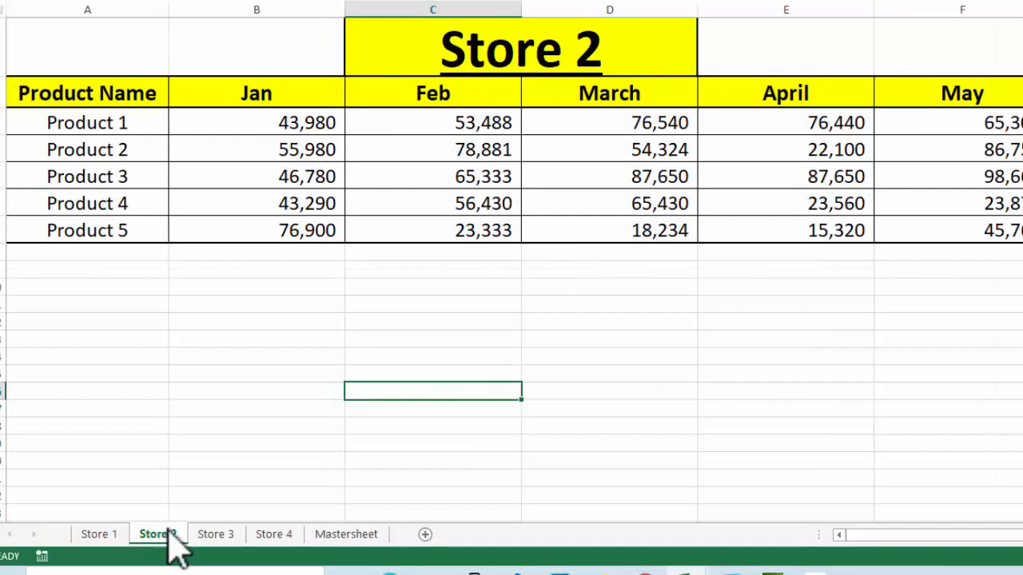
Review the monthly product figures on the Store 3 and Store 4 sheets, ending on the Mastersheet.
left_click(216, 535)
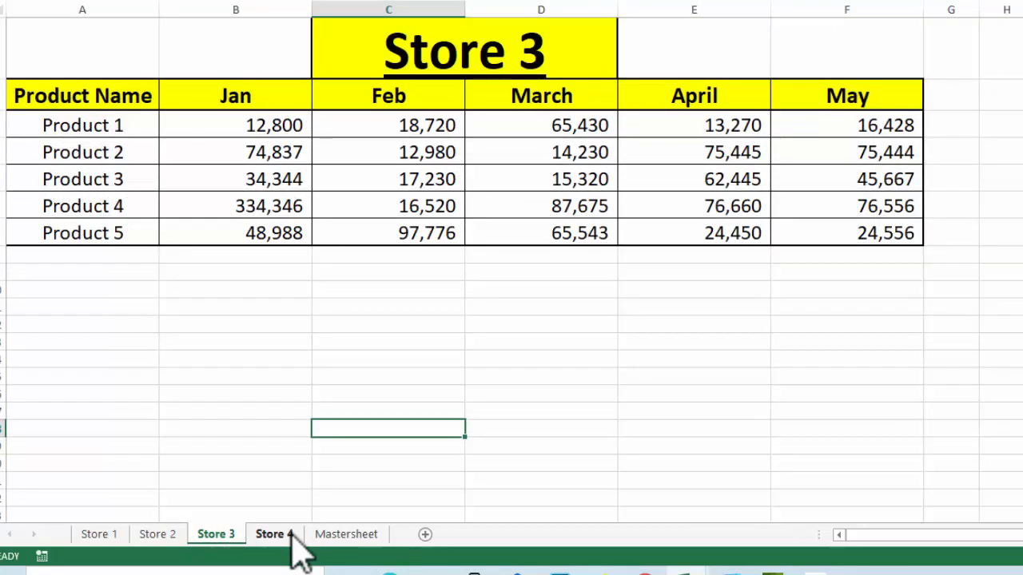
left_click(271, 534)
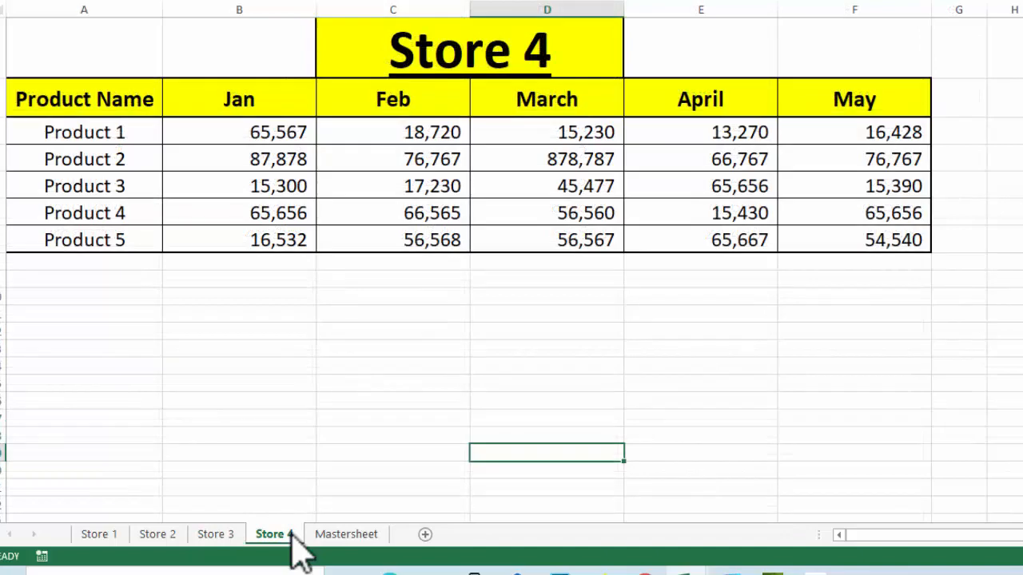
left_click(328, 534)
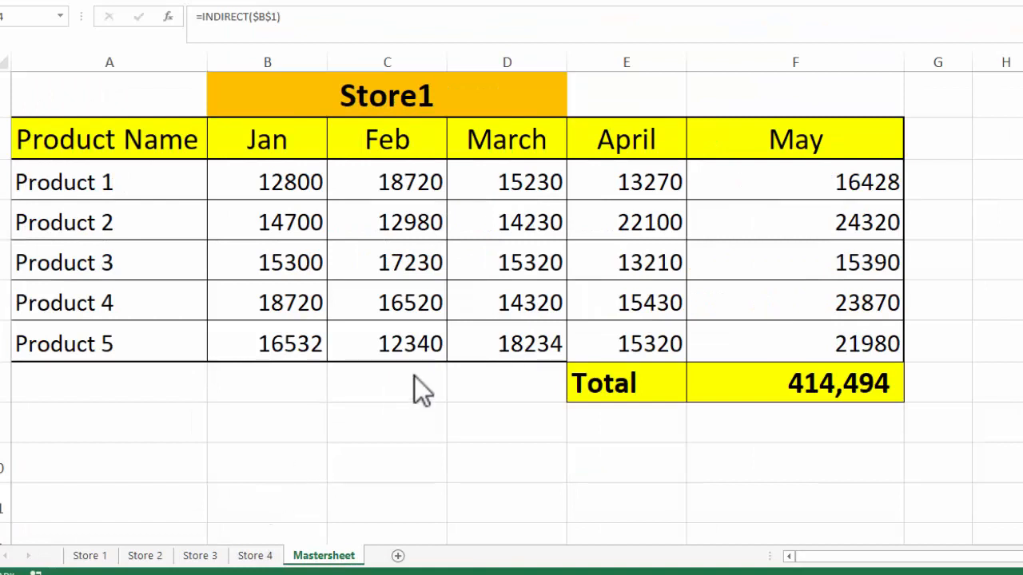
Set the Mastersheet's store selector to Store2 and compare its total with the one on the Store 2 sheet.
left_click(524, 94)
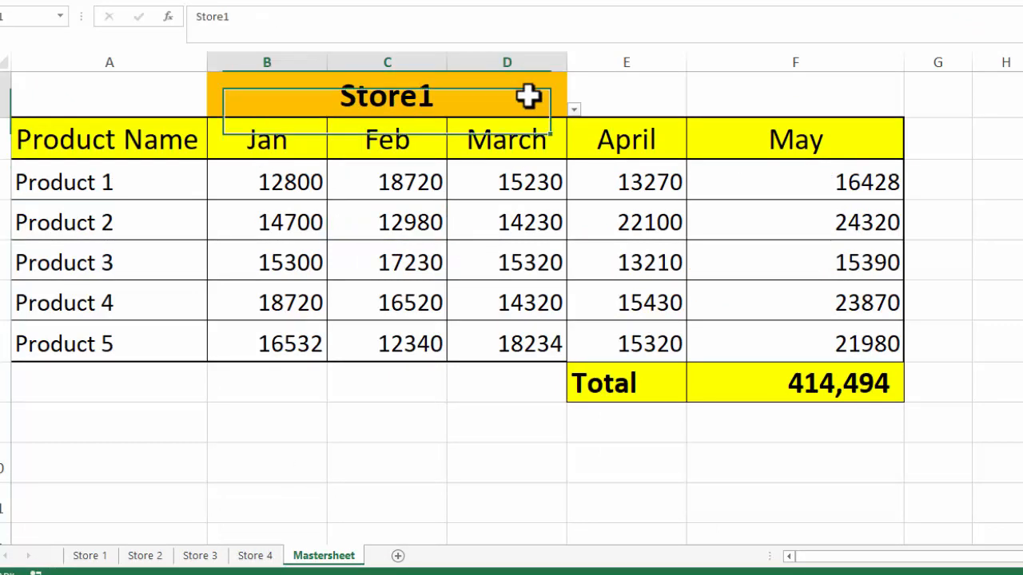
left_click(573, 111)
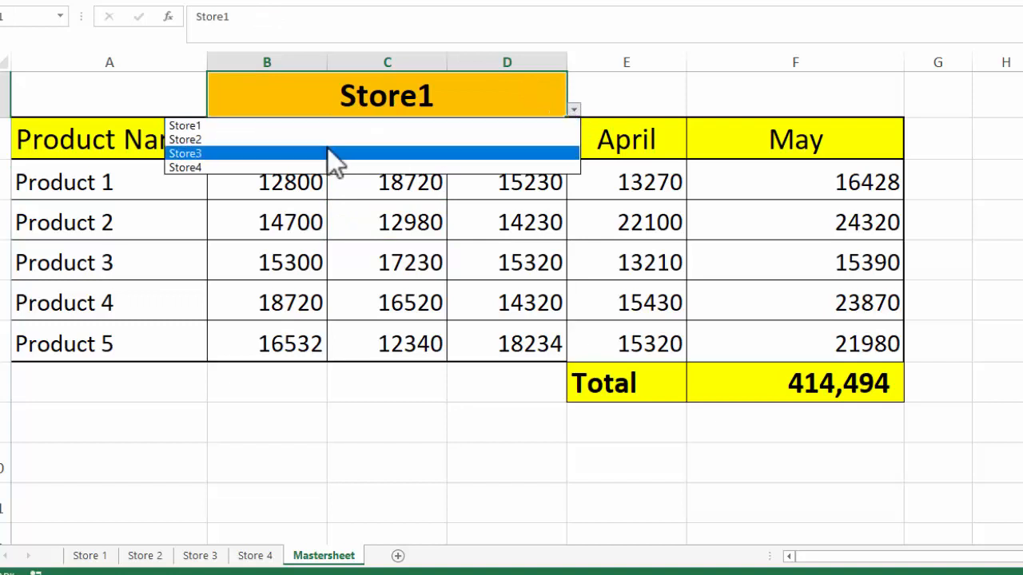
left_click(309, 138)
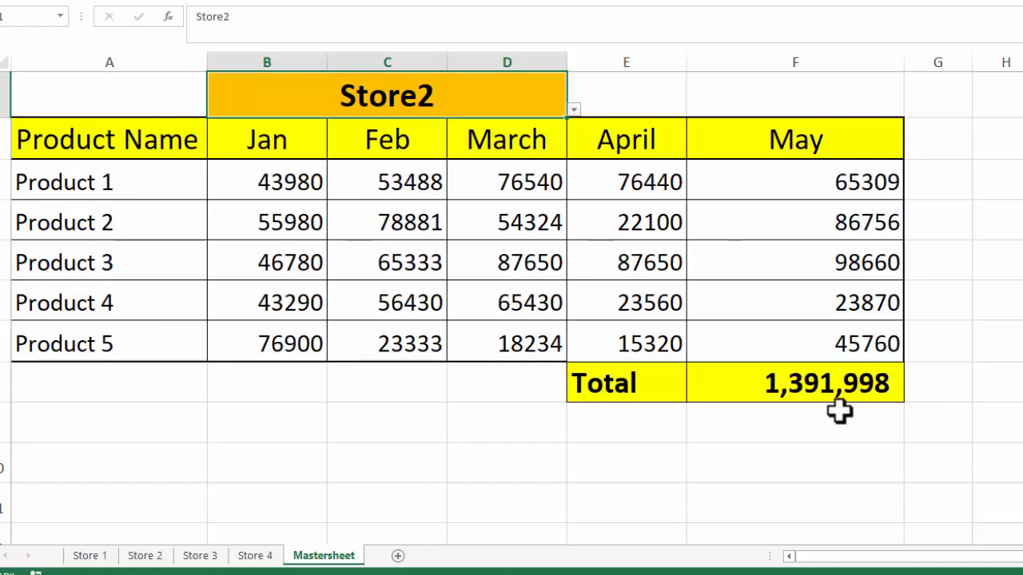
left_click(146, 557)
left_click(943, 296)
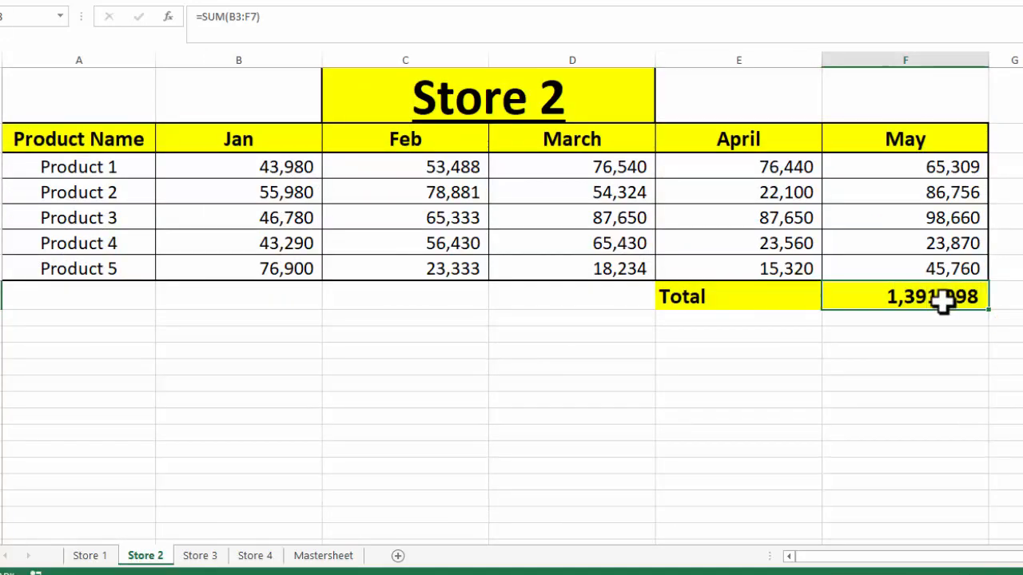
key("Down")
left_click(324, 555)
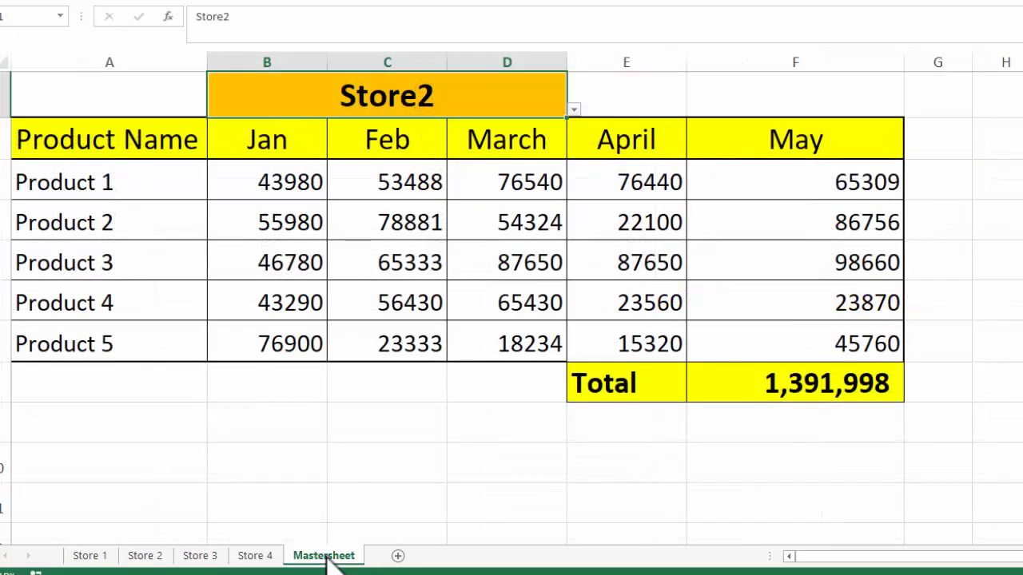
Set the Mastersheet's store selector to Store3 and compare its total with the one on the Store 3 sheet.
left_click(573, 110)
left_click(331, 153)
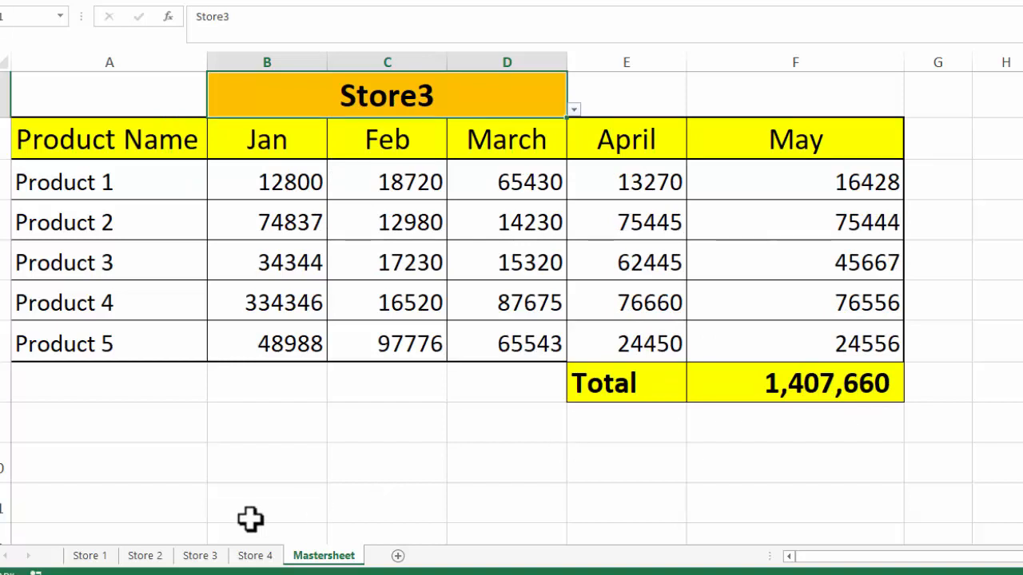
left_click(200, 555)
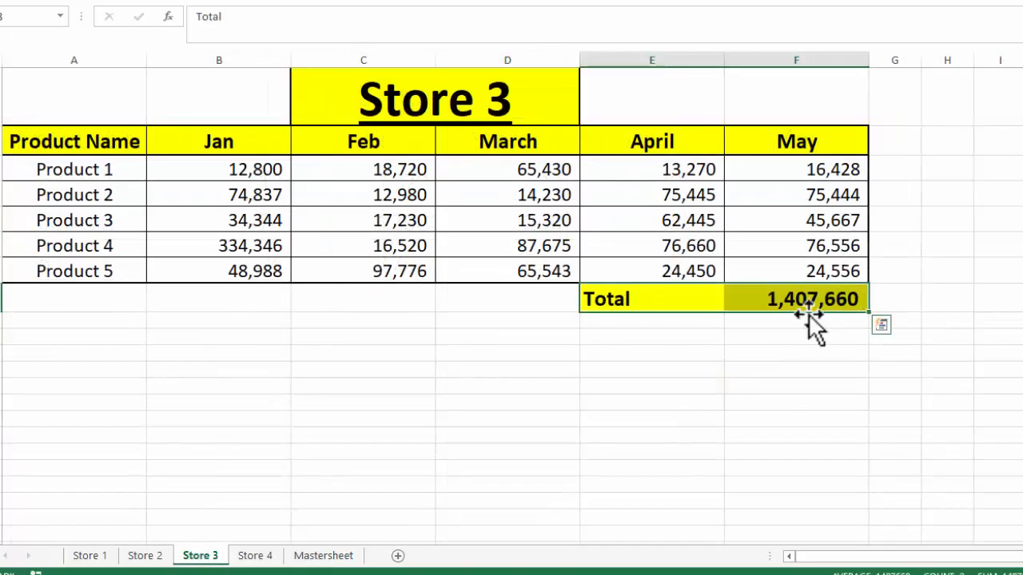
left_click_drag(624, 324, 792, 324)
left_click(776, 389)
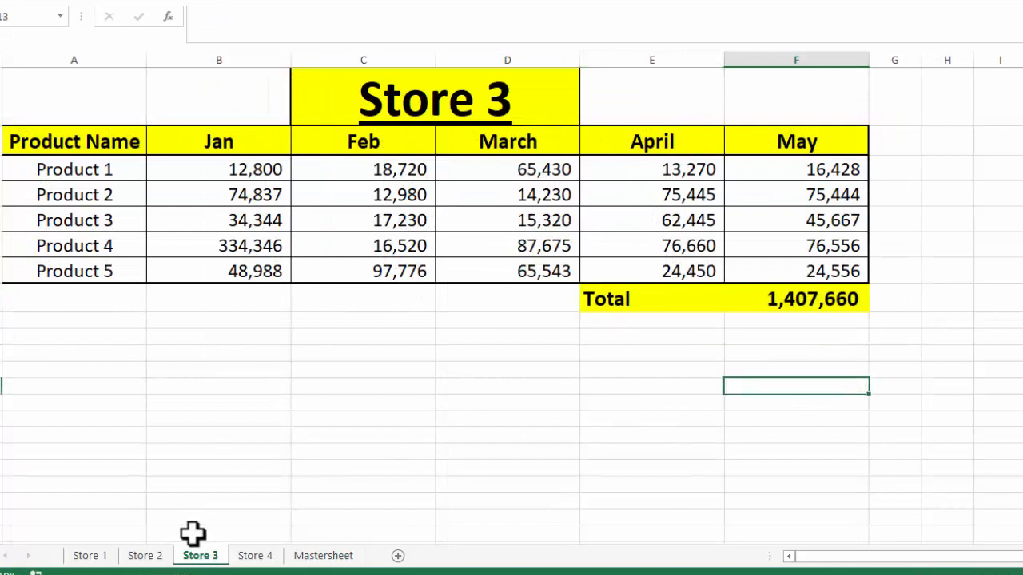
left_click(323, 555)
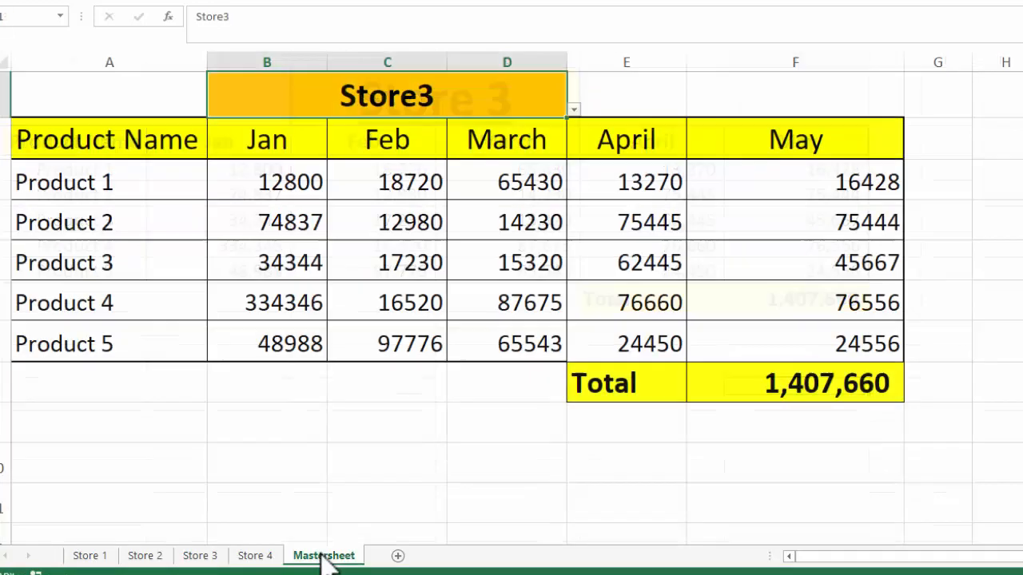
Set the Mastersheet's store selector to Store4 and compare its total with the one on the Store 4 sheet.
left_click(574, 110)
left_click(310, 168)
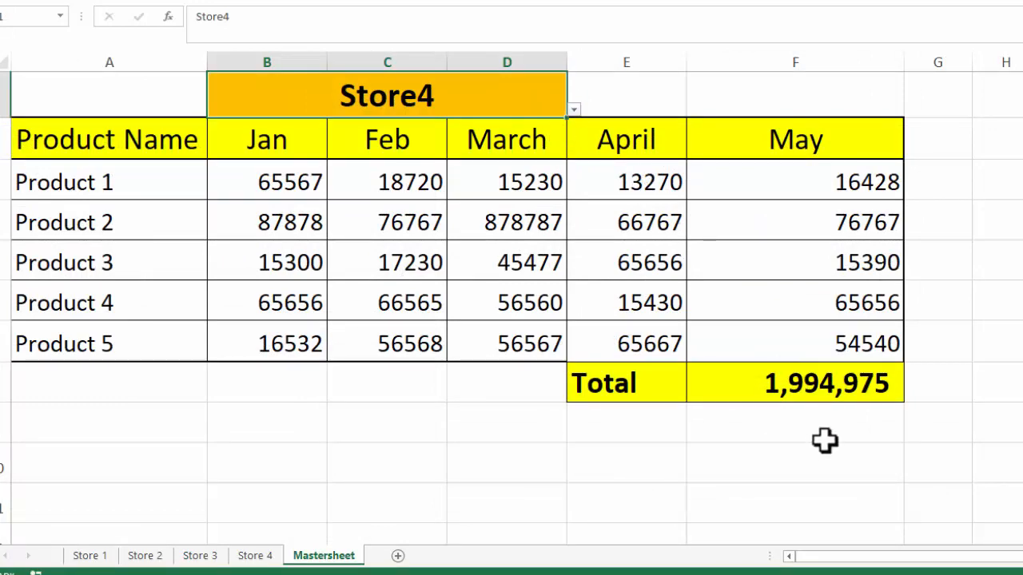
left_click(270, 558)
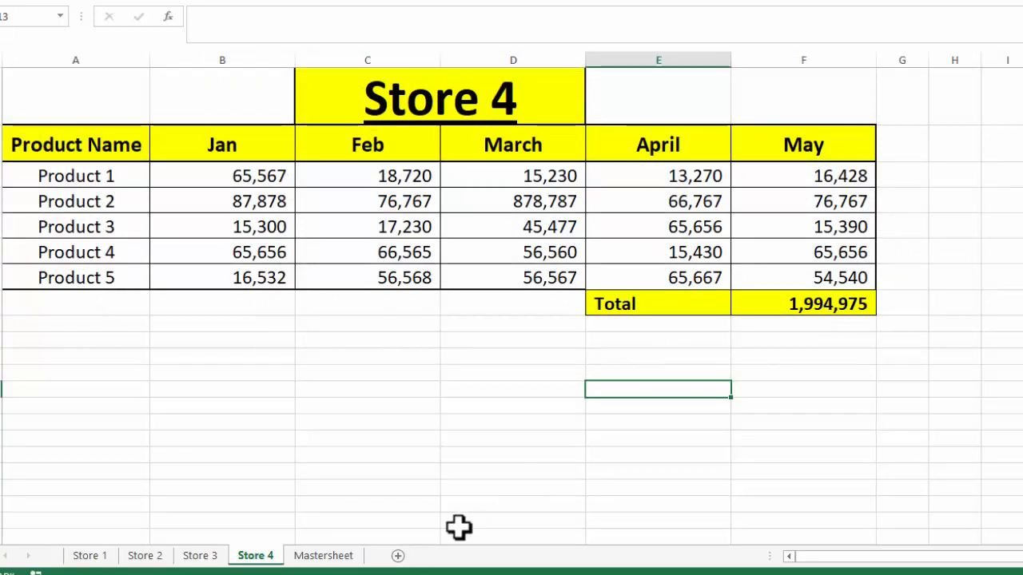
left_click(324, 555)
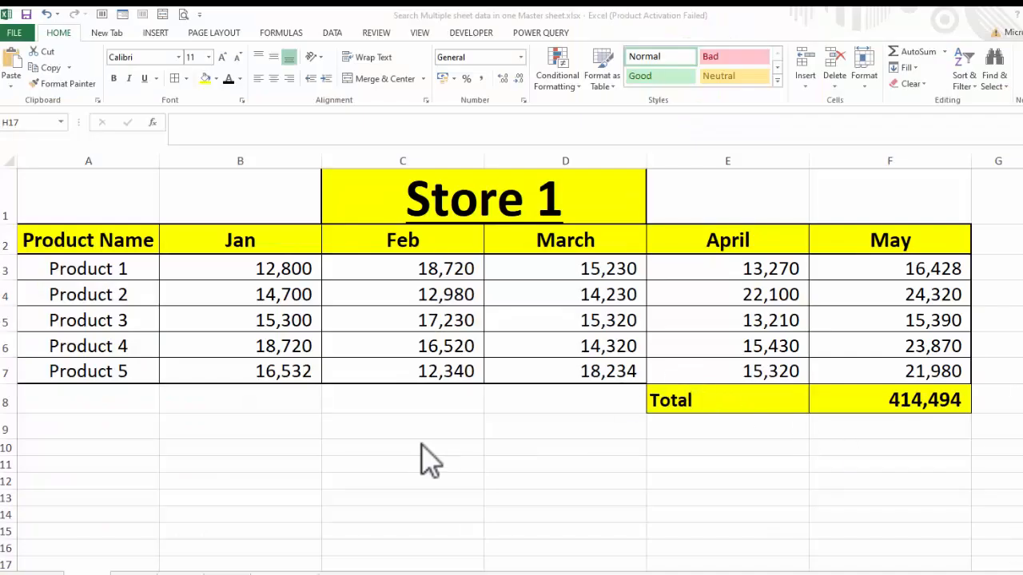
Define a workbook-scoped name Store1 that refers to all cells of the Store 1 sheet.
left_click(11, 163)
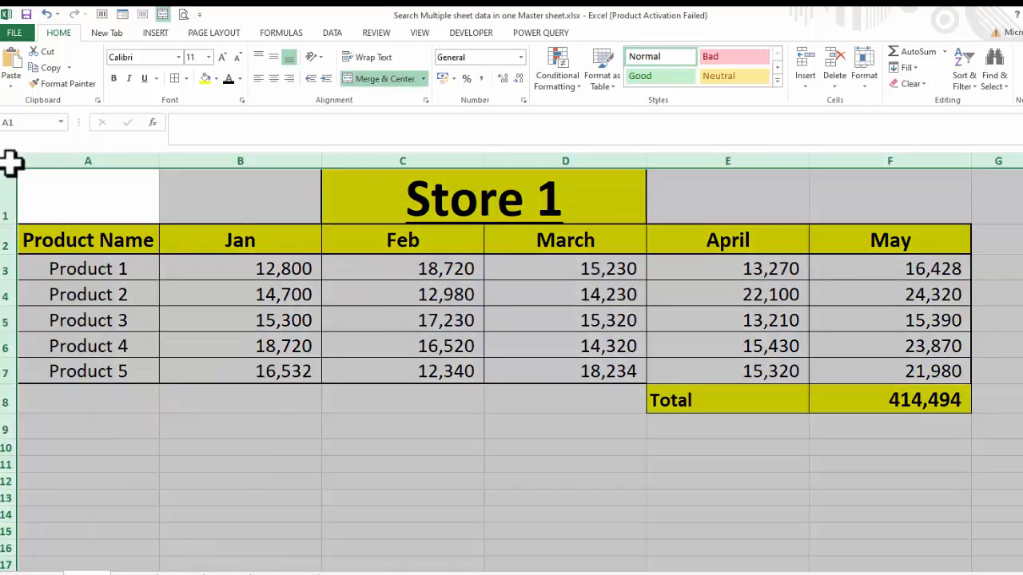
left_click(211, 33)
left_click(281, 33)
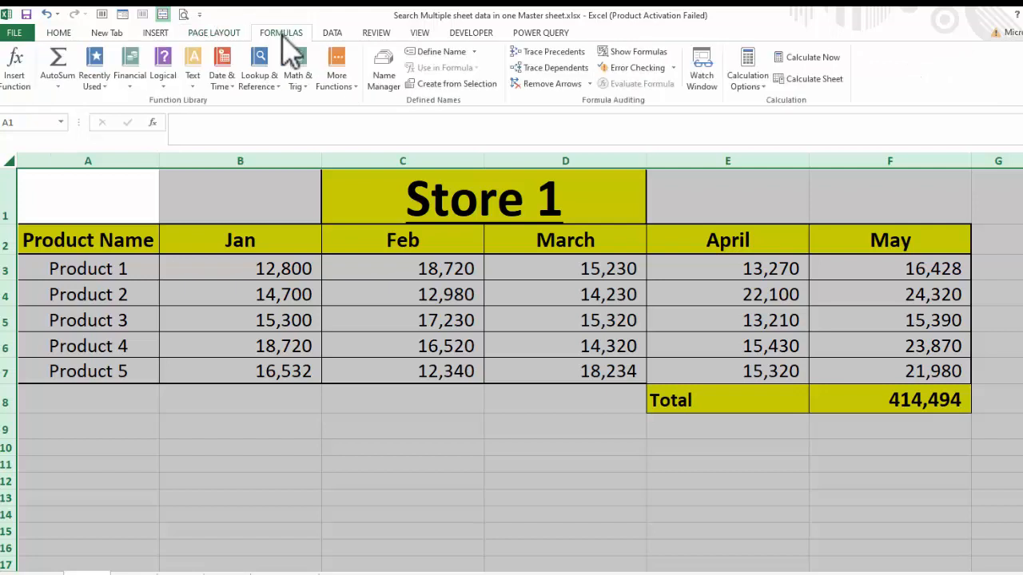
left_click(393, 86)
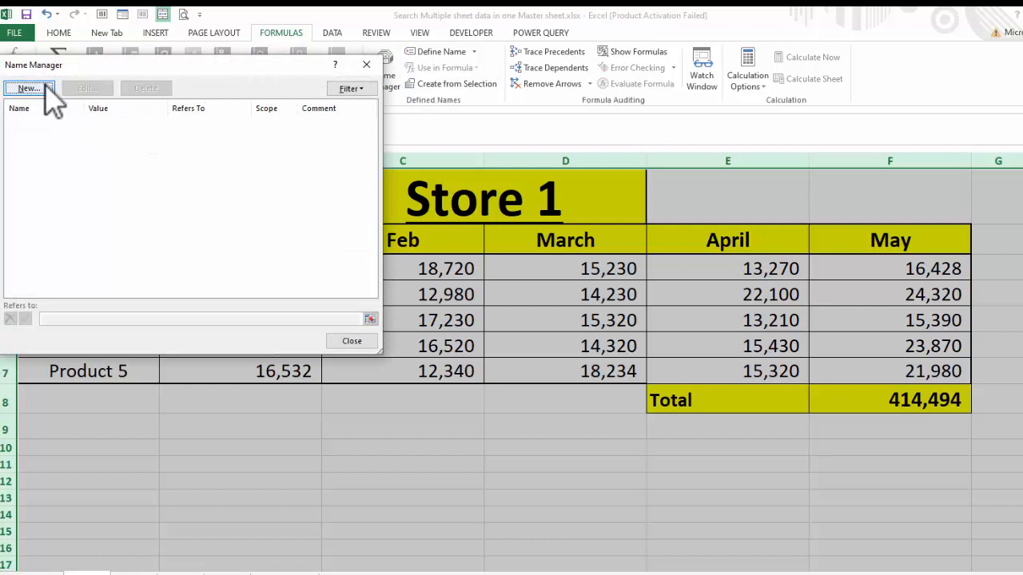
left_click(46, 86)
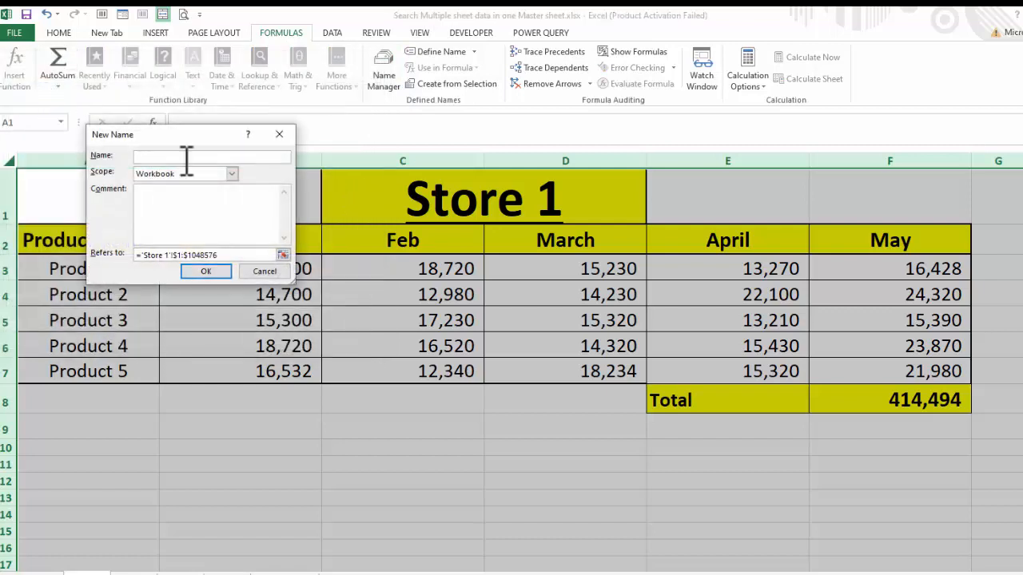
type("Sto")
type("re1")
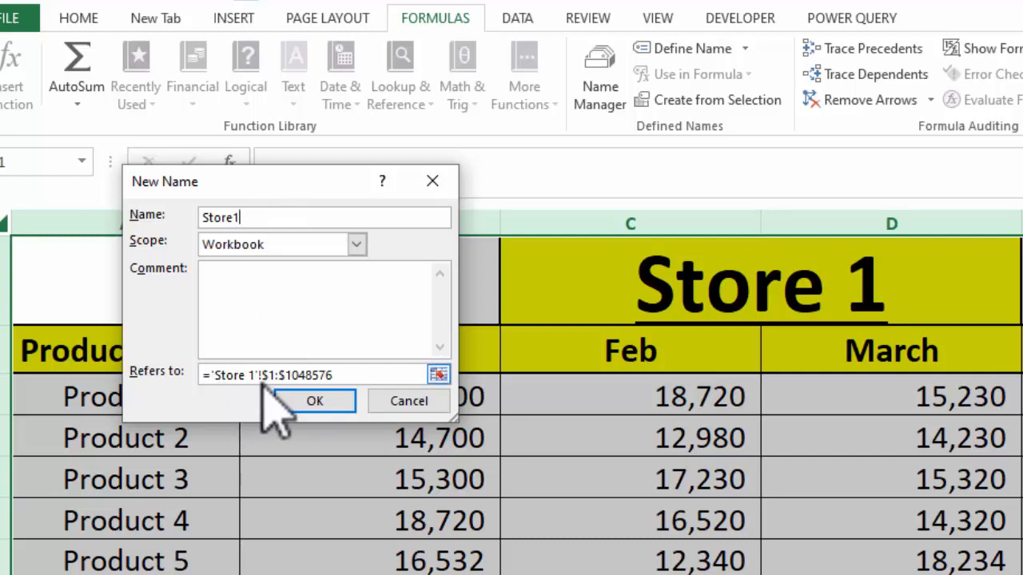
left_click(318, 403)
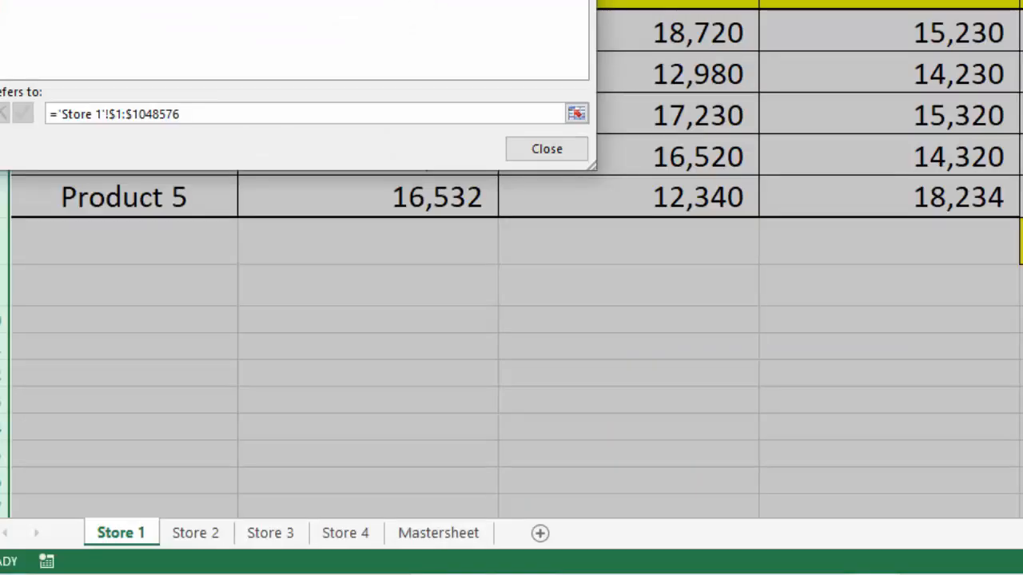
left_click(570, 144)
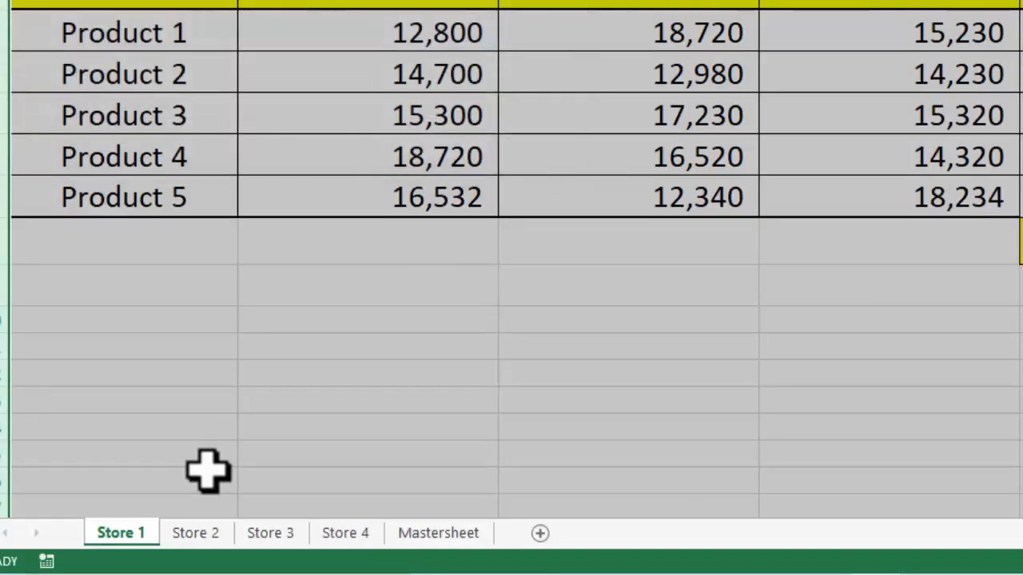
Define a workbook-scoped name Store2 that refers to all cells of the Store 2 sheet.
left_click(201, 533)
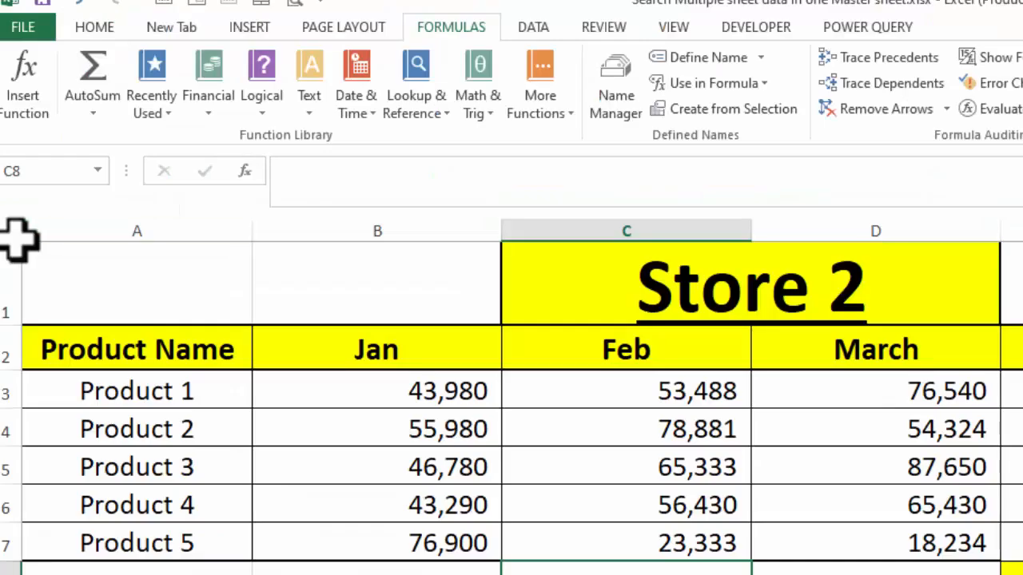
left_click(14, 230)
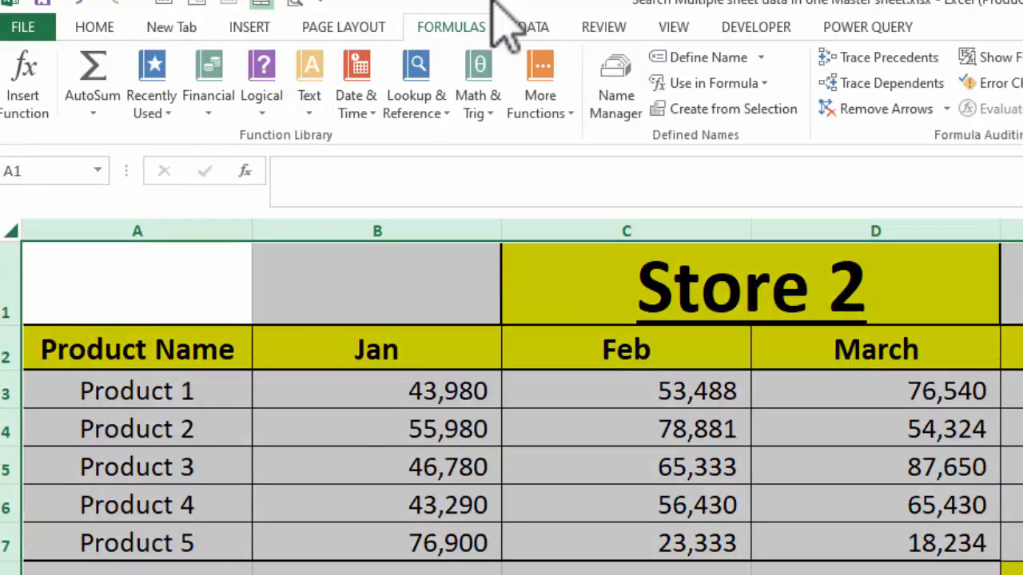
left_click(628, 120)
left_click(74, 118)
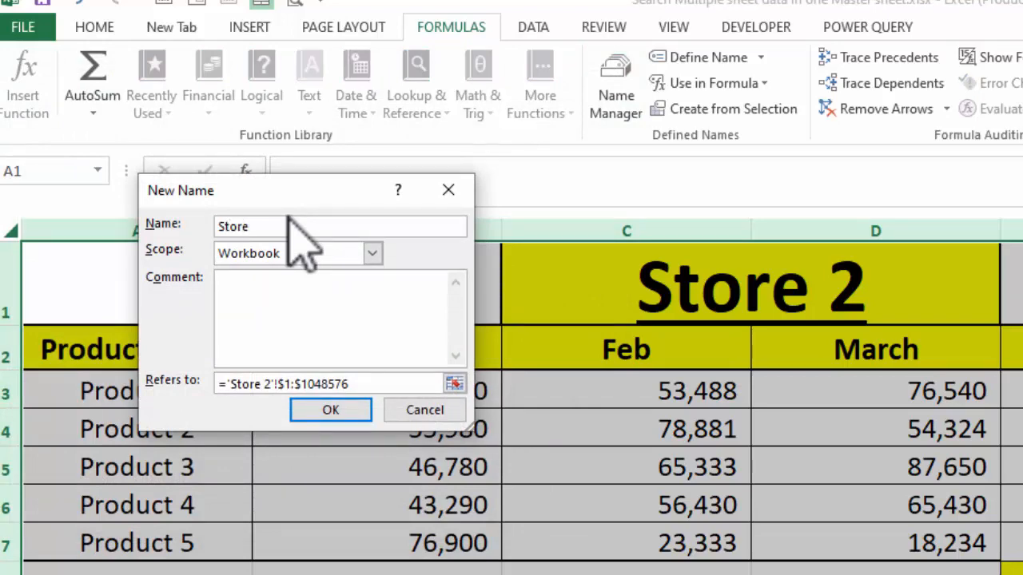
left_click(332, 410)
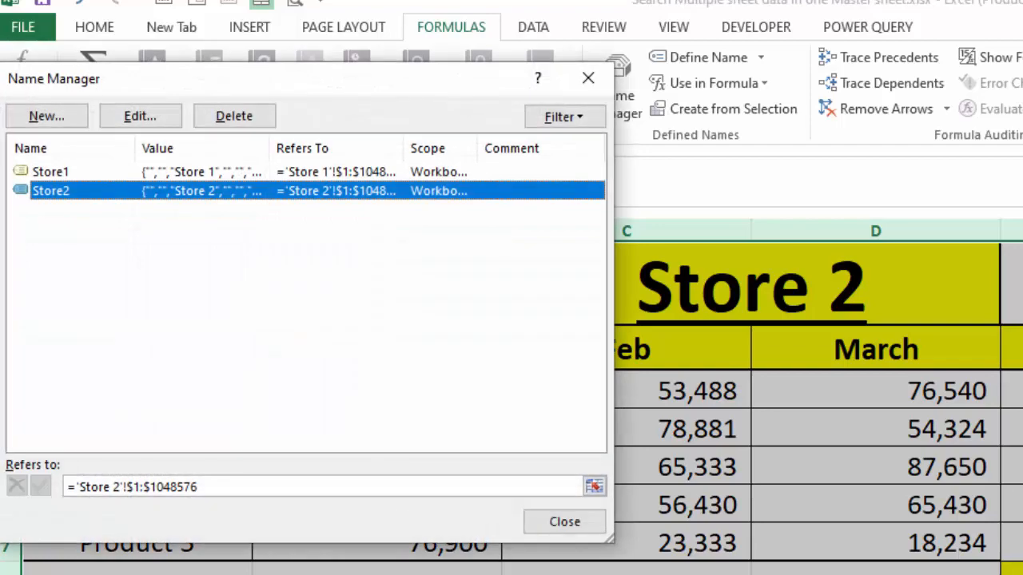
left_click(580, 527)
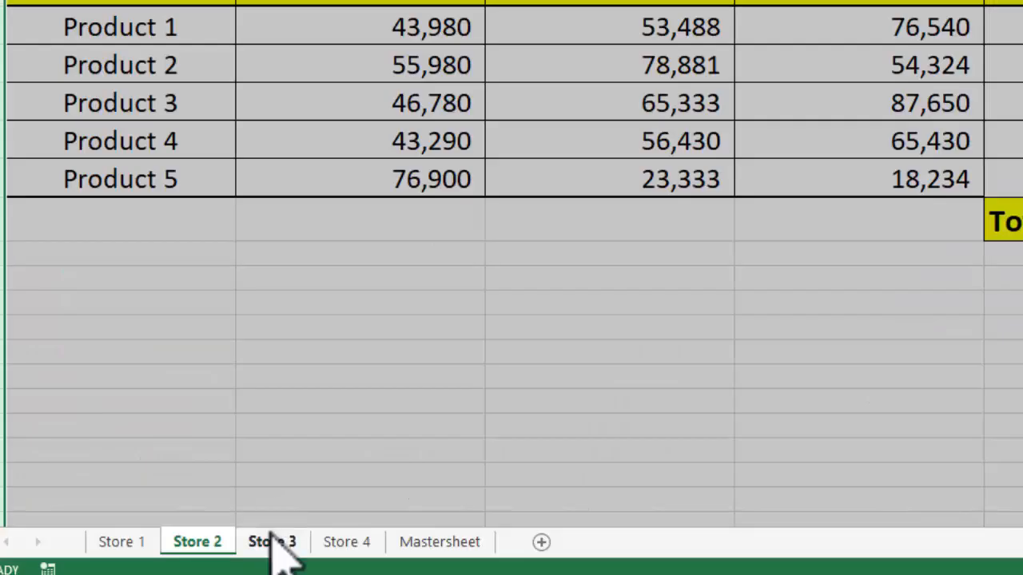
Define a workbook-scoped name Store3 that refers to all cells of the Store 3 sheet.
left_click(272, 541)
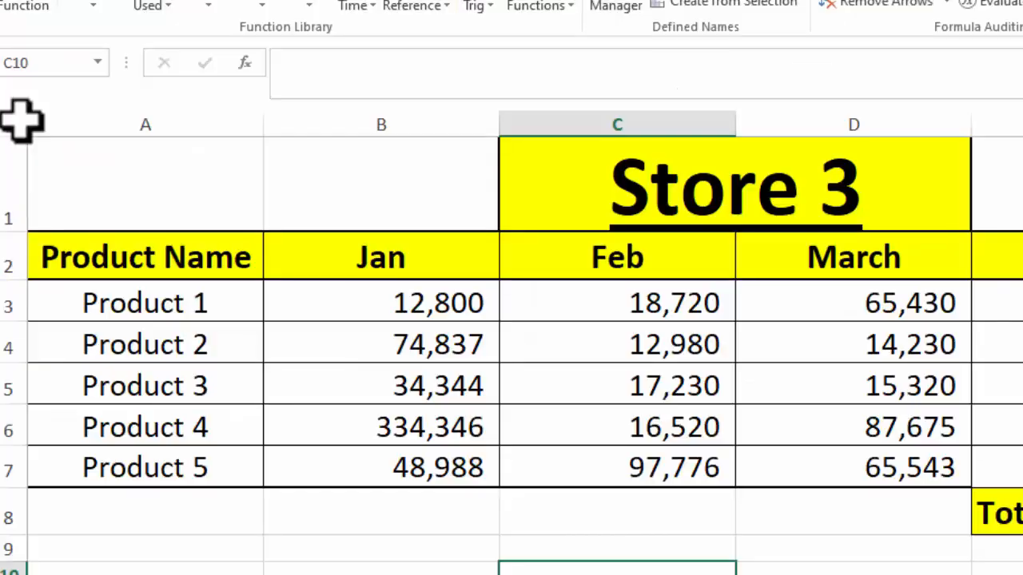
left_click(19, 120)
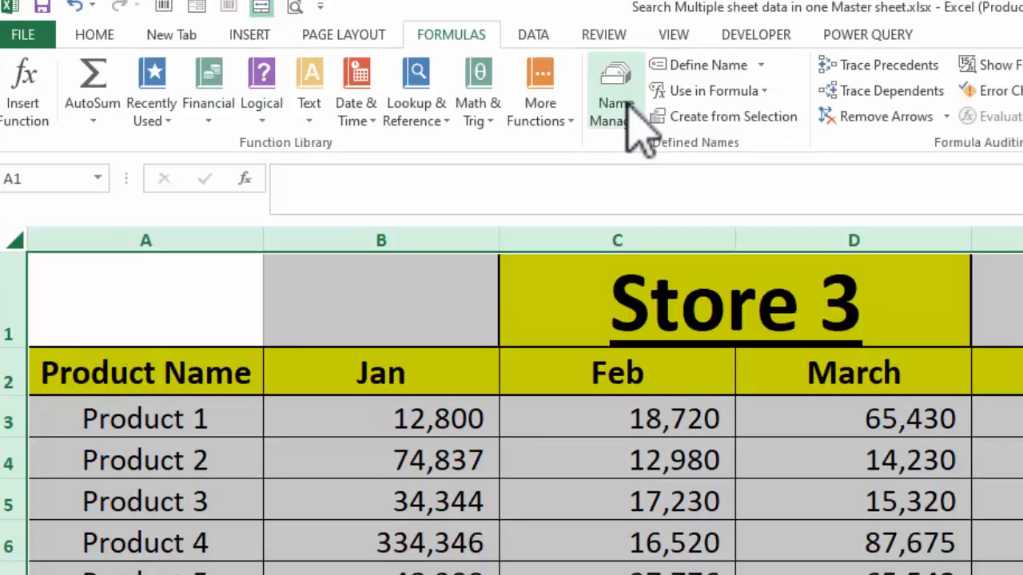
left_click(628, 104)
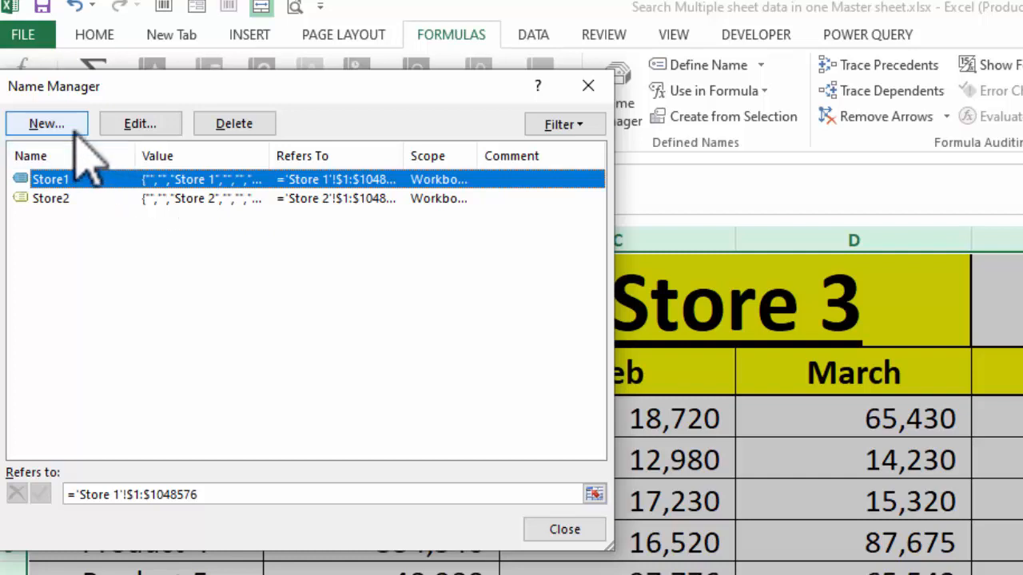
left_click(78, 132)
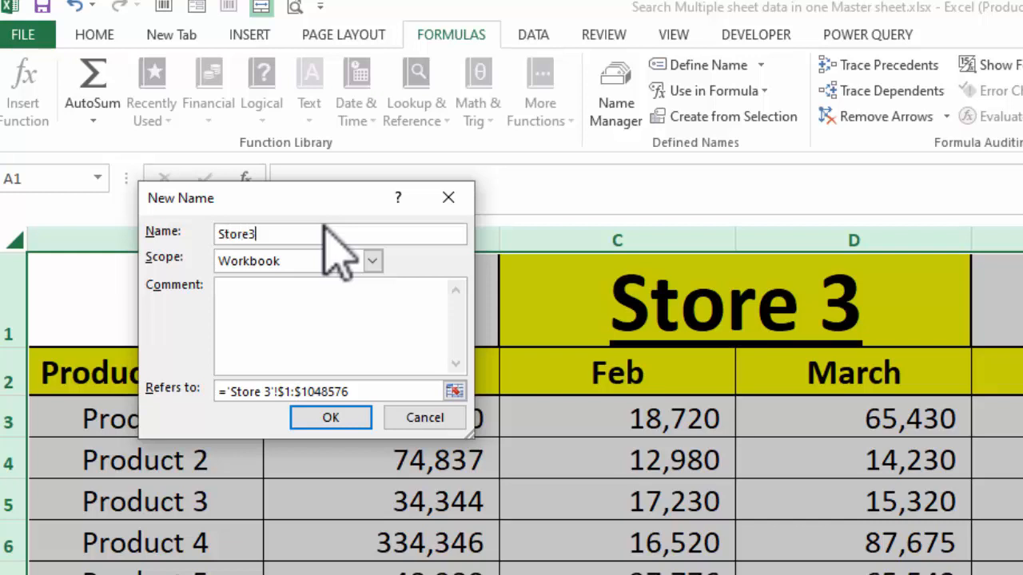
left_click(332, 420)
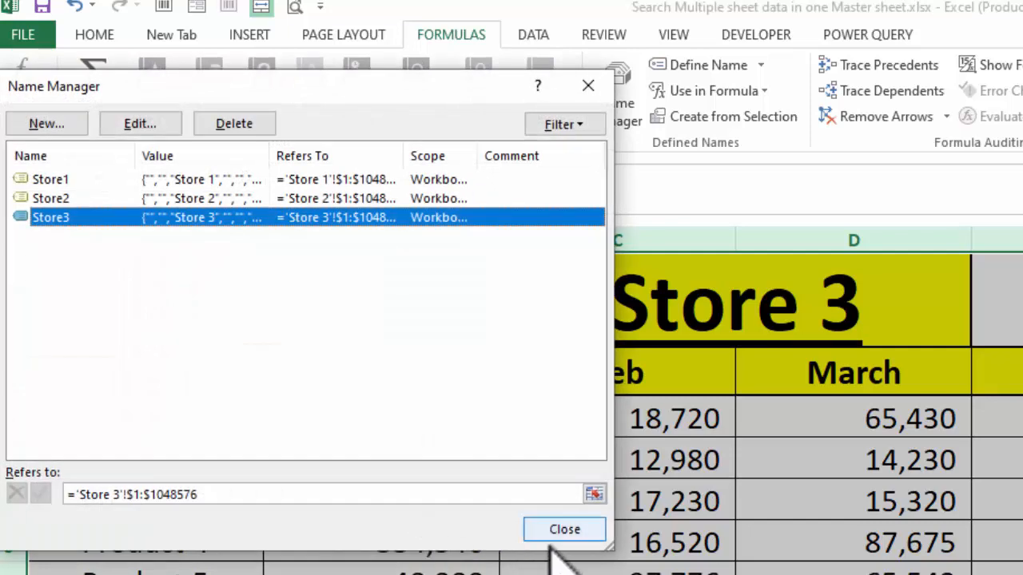
left_click(564, 531)
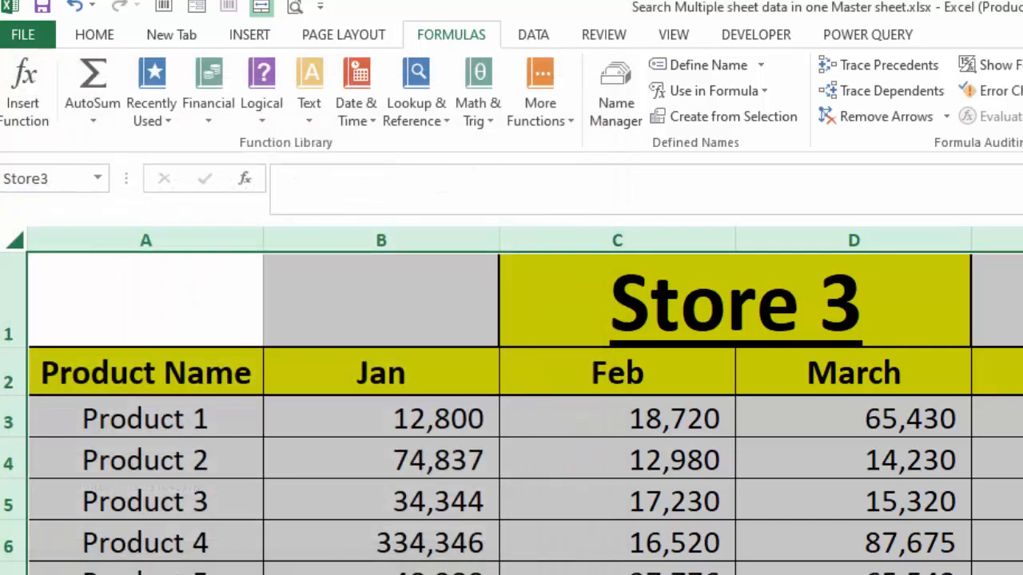
Define a workbook-scoped name Store4 that refers to all cells of the Store 4 sheet.
left_click(362, 532)
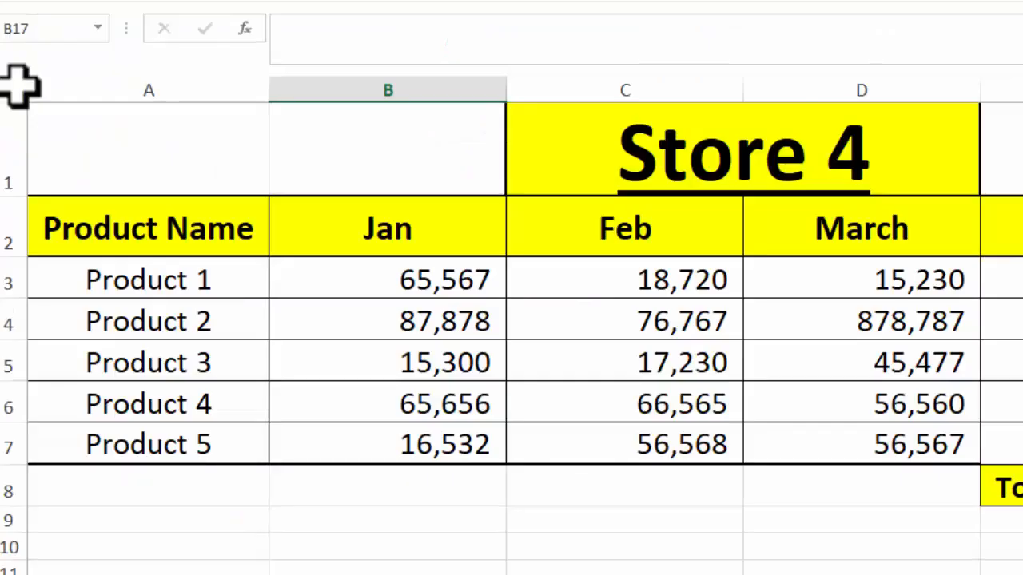
left_click(20, 84)
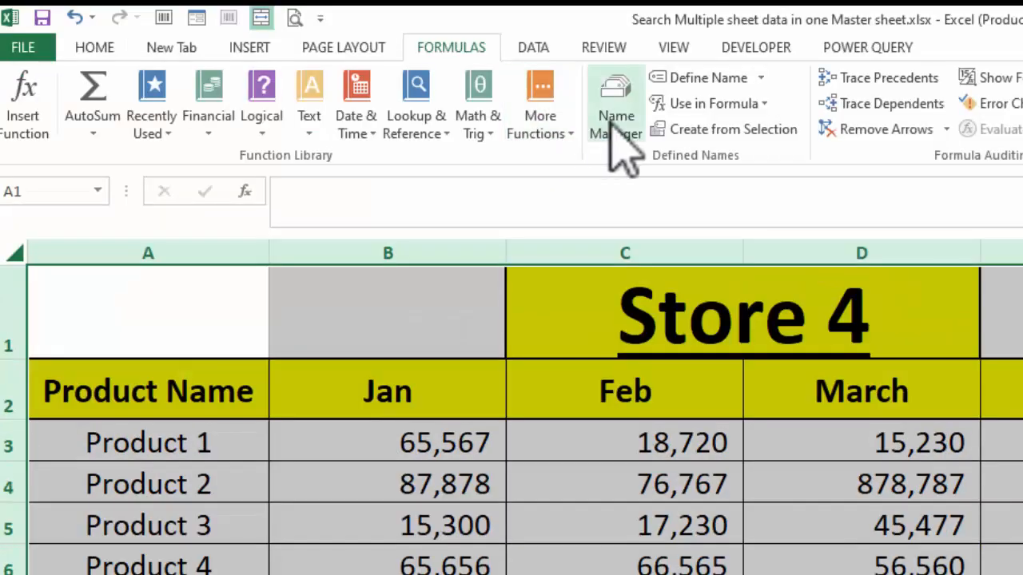
left_click(610, 122)
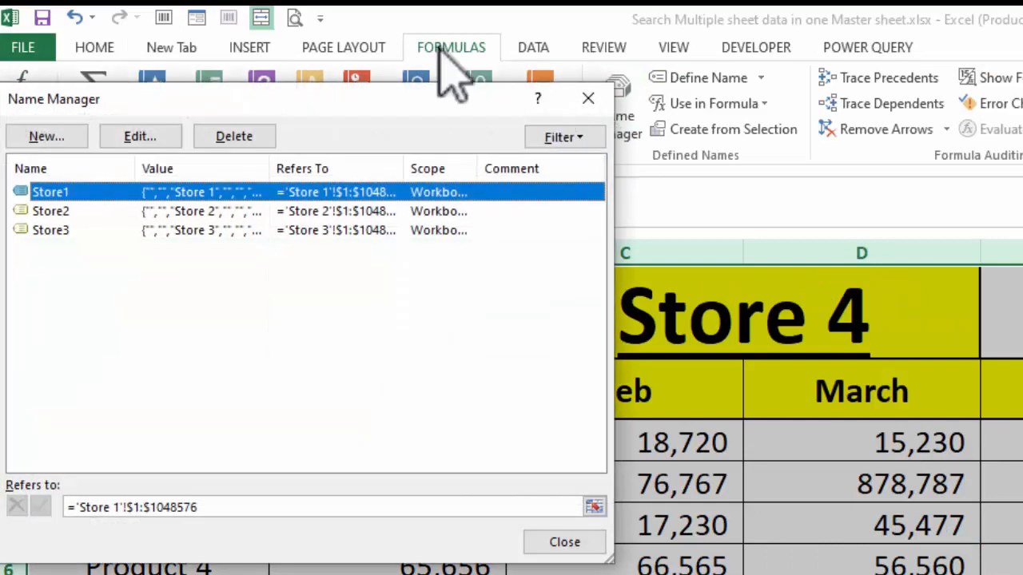
left_click(44, 136)
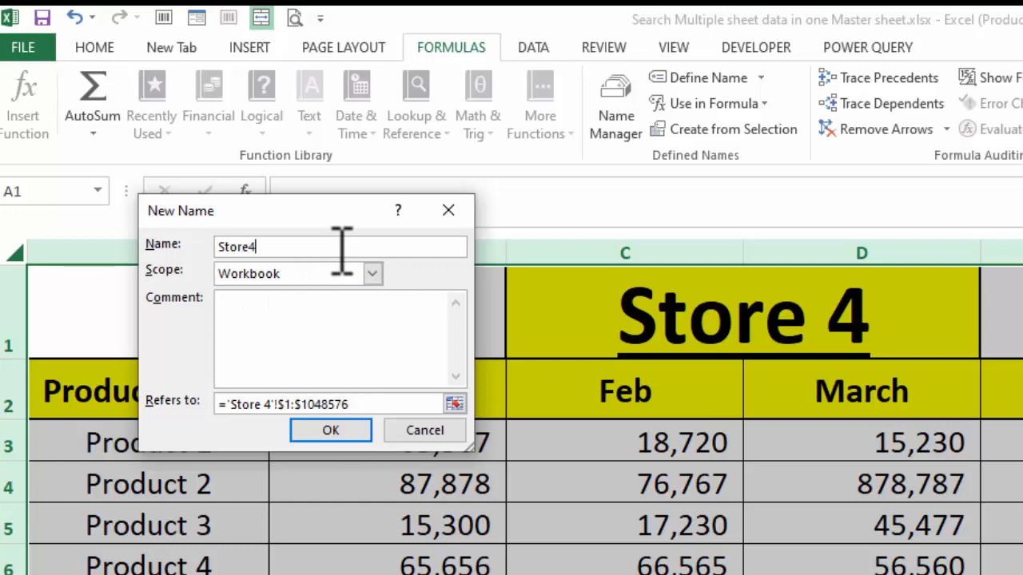
left_click(327, 427)
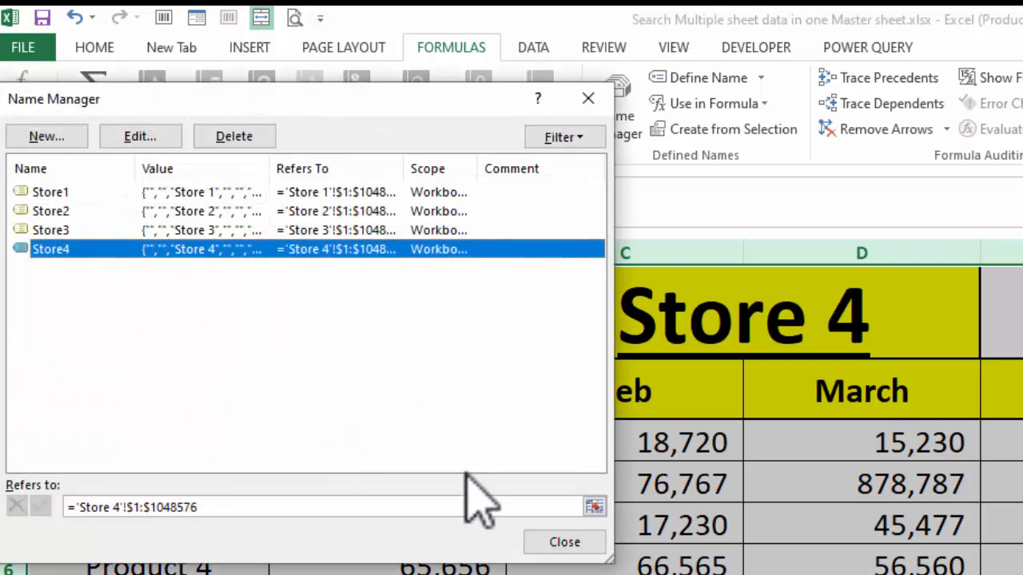
left_click_drag(271, 108, 551, 196)
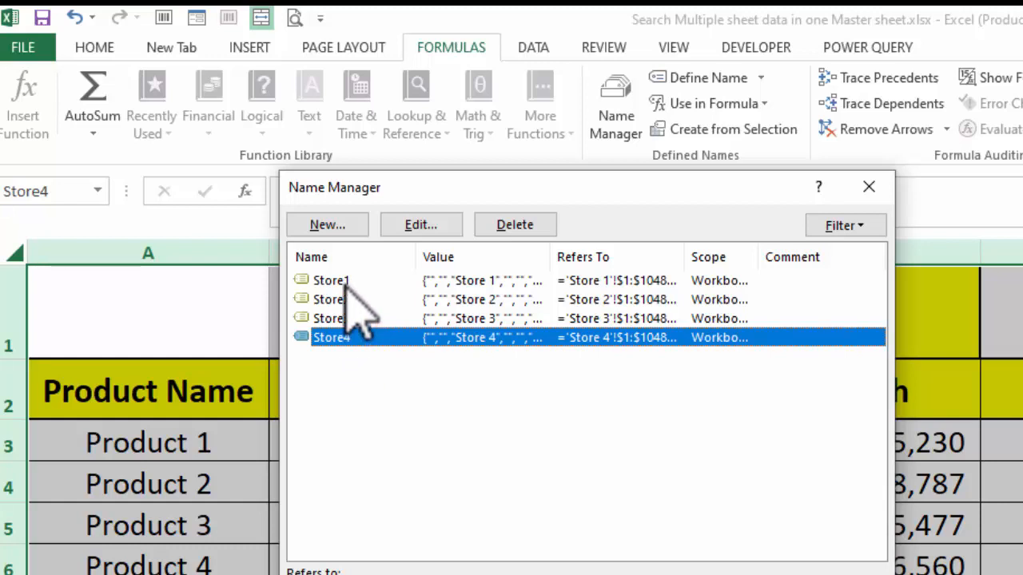
left_click(530, 417)
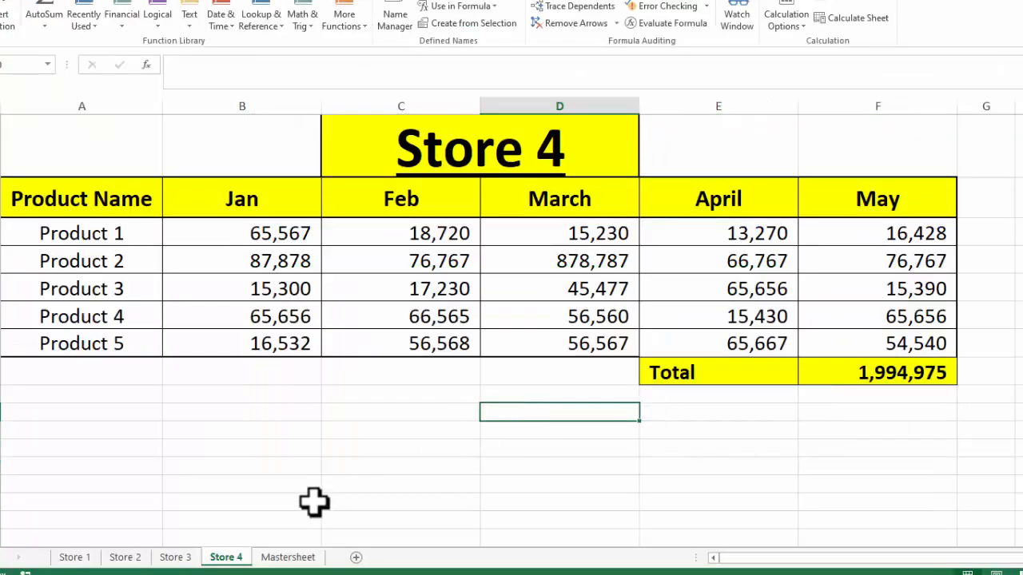
Merge and center cells B1:C1 on the Mastersheet.
left_click(288, 558)
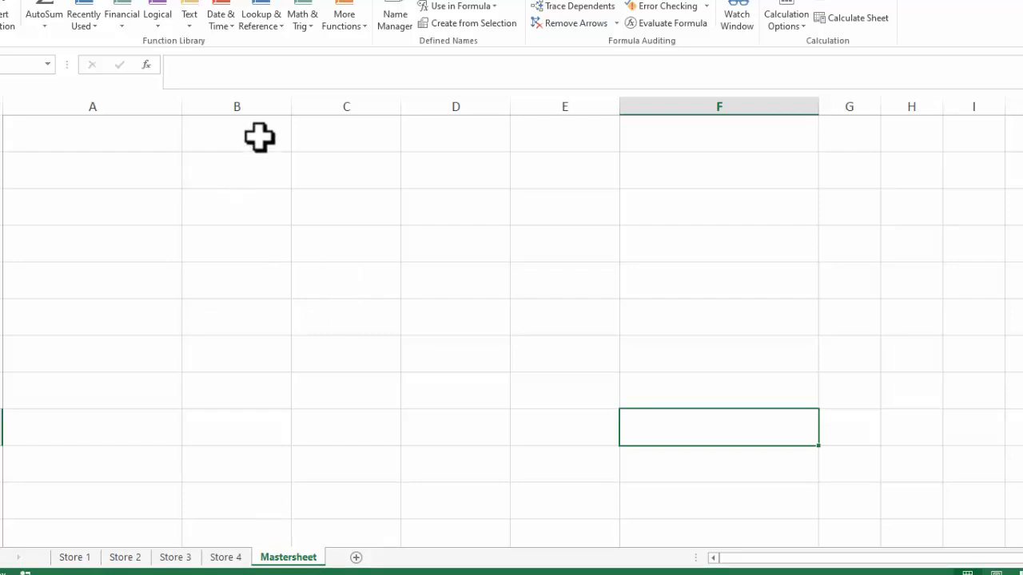
left_click_drag(260, 138, 356, 133)
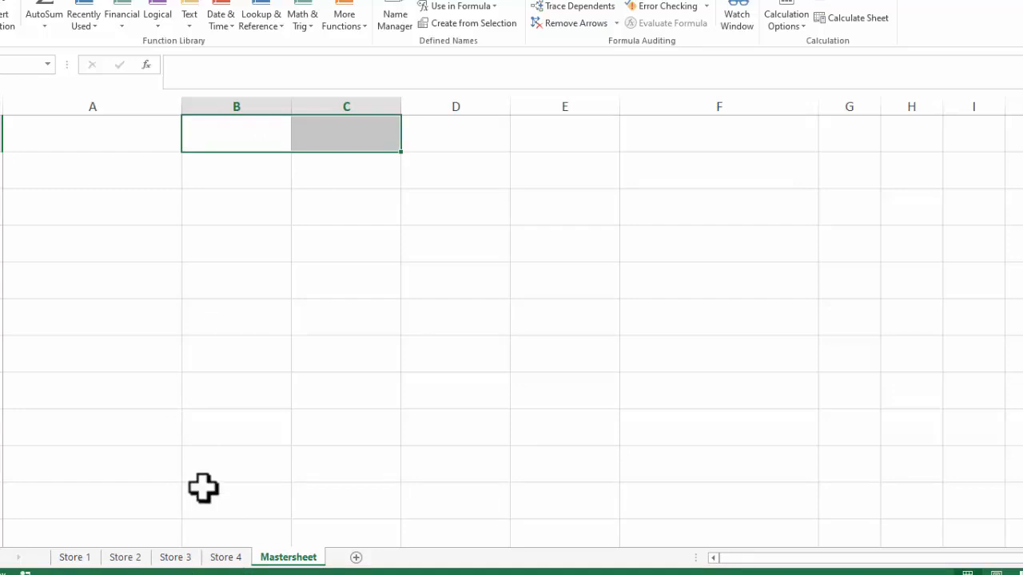
left_click(43, 0)
left_click(356, 13)
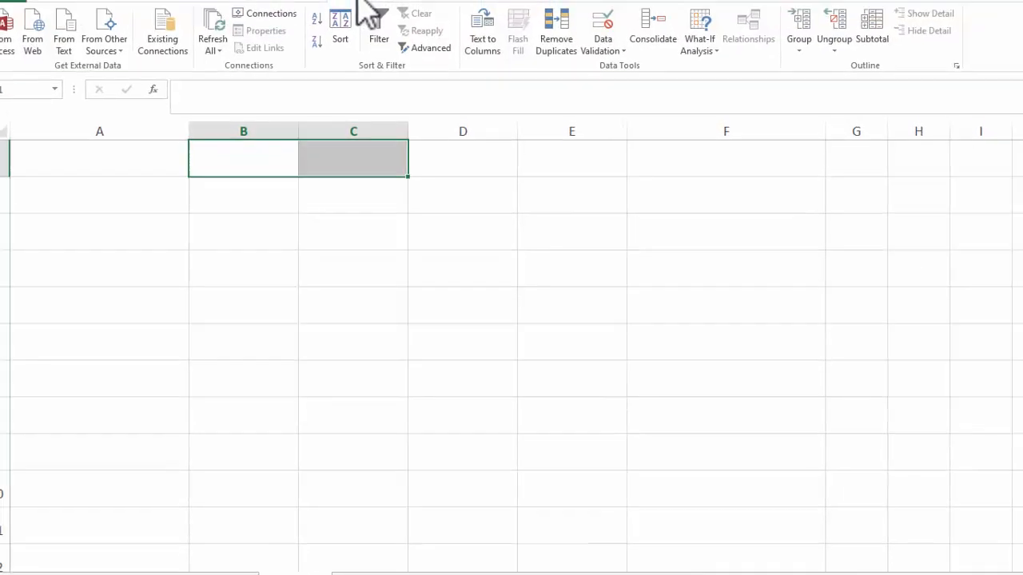
left_click(606, 72)
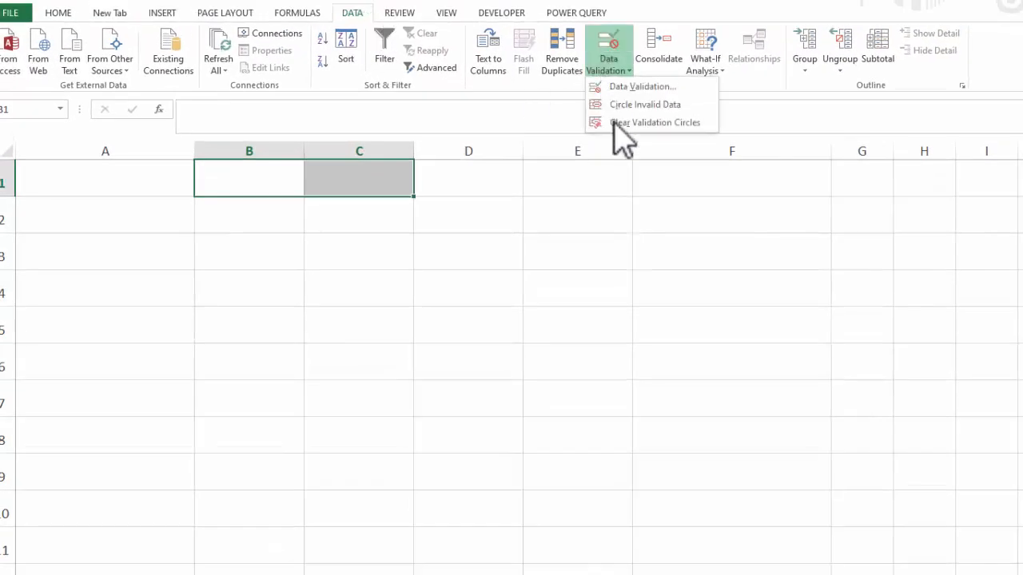
left_click(606, 192)
left_click(49, 13)
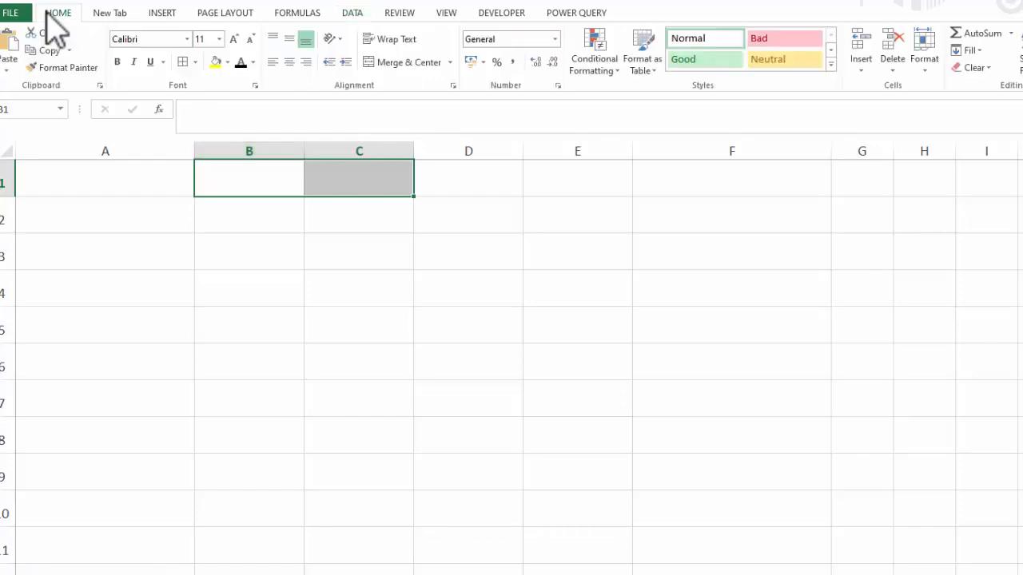
left_click(402, 63)
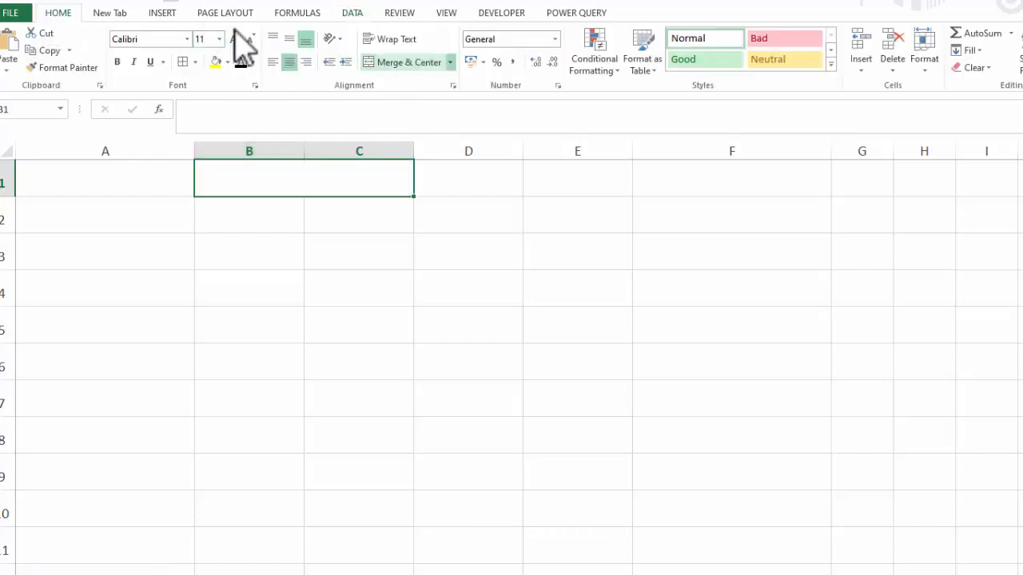
Add a list validation dropdown to merged cell B1 with the source Store1,Store2,Store3,Store4.
left_click(353, 12)
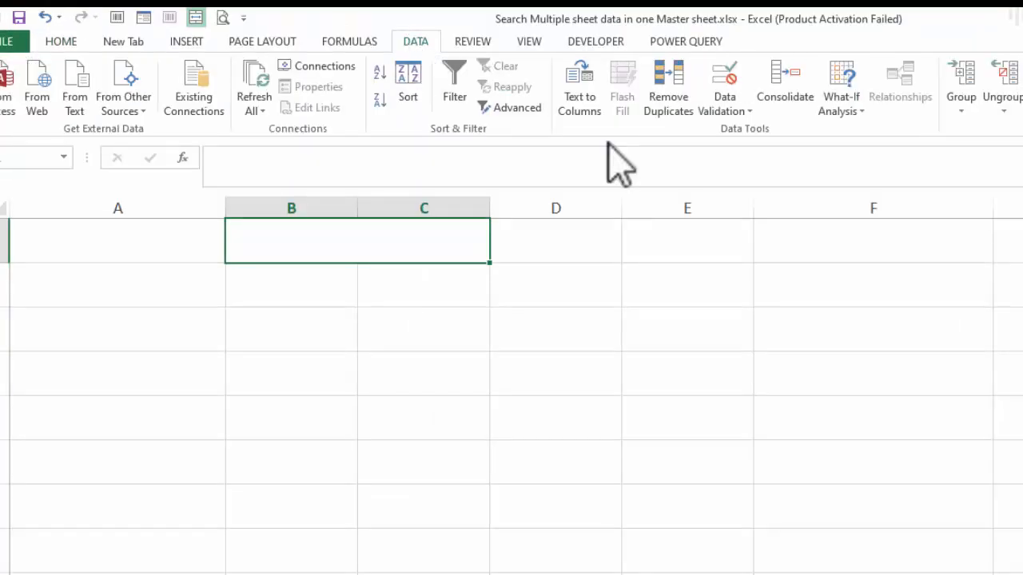
left_click(726, 112)
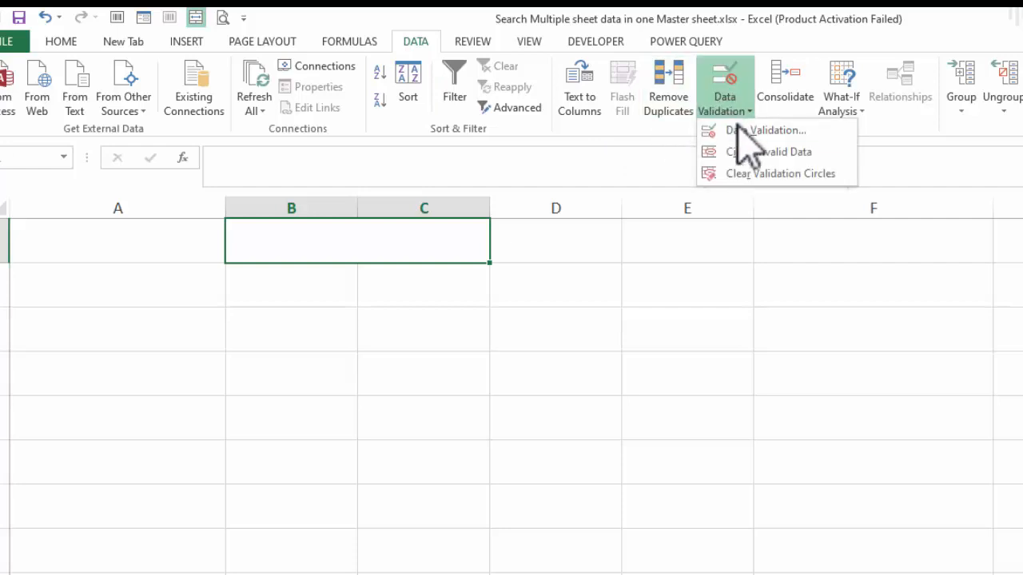
left_click(748, 130)
left_click(436, 297)
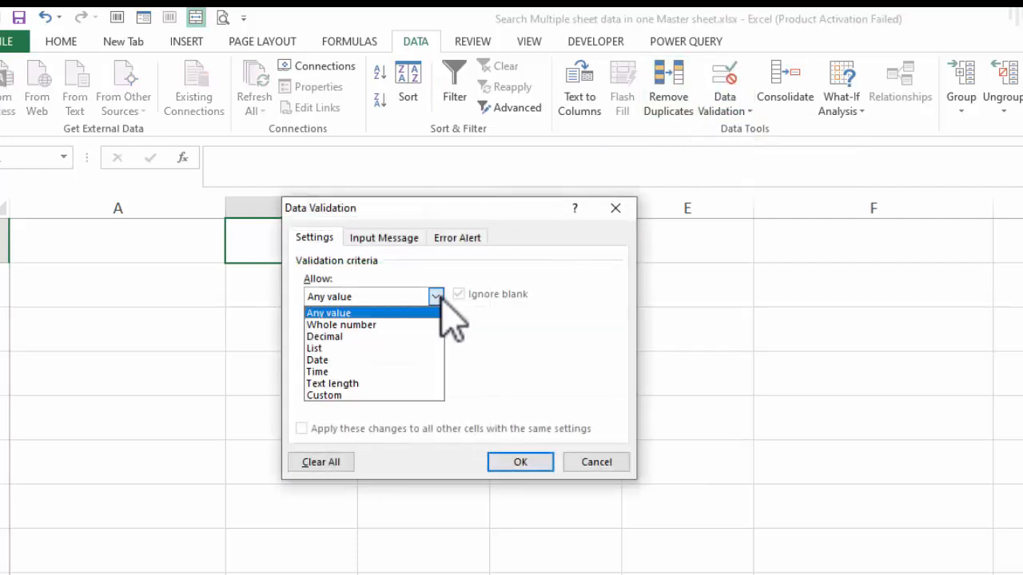
left_click(369, 347)
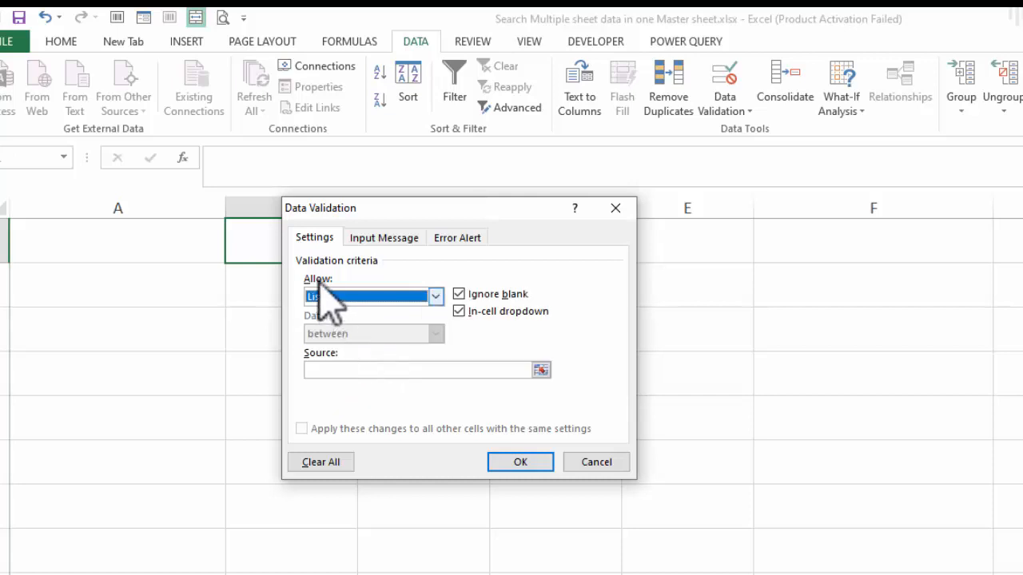
left_click(368, 369)
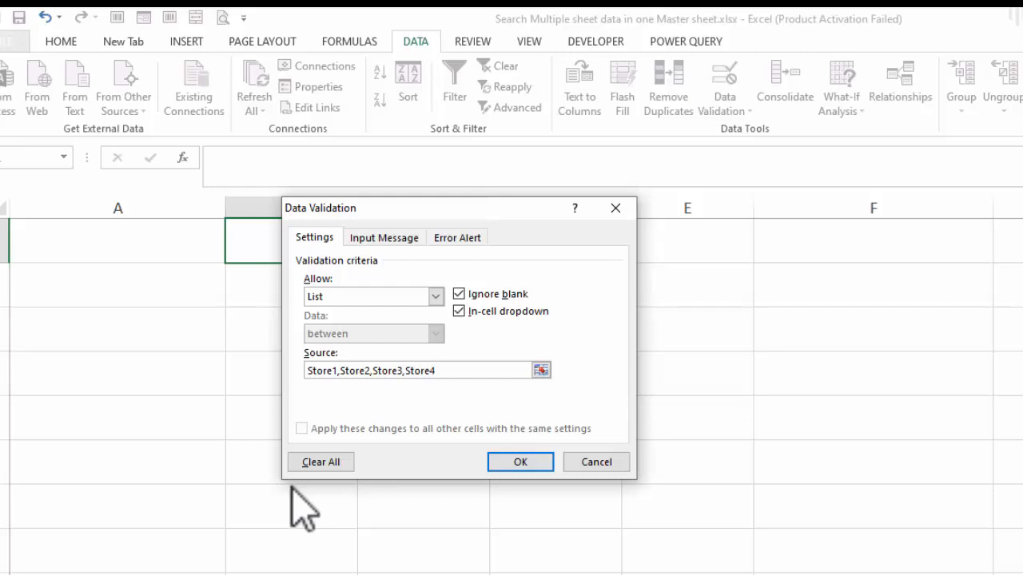
left_click(515, 462)
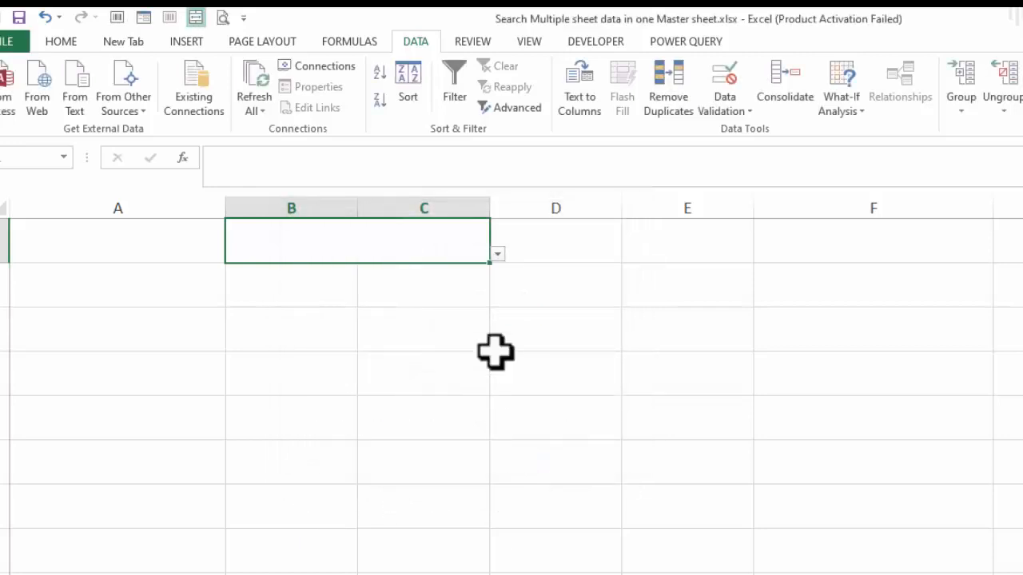
left_click(152, 299)
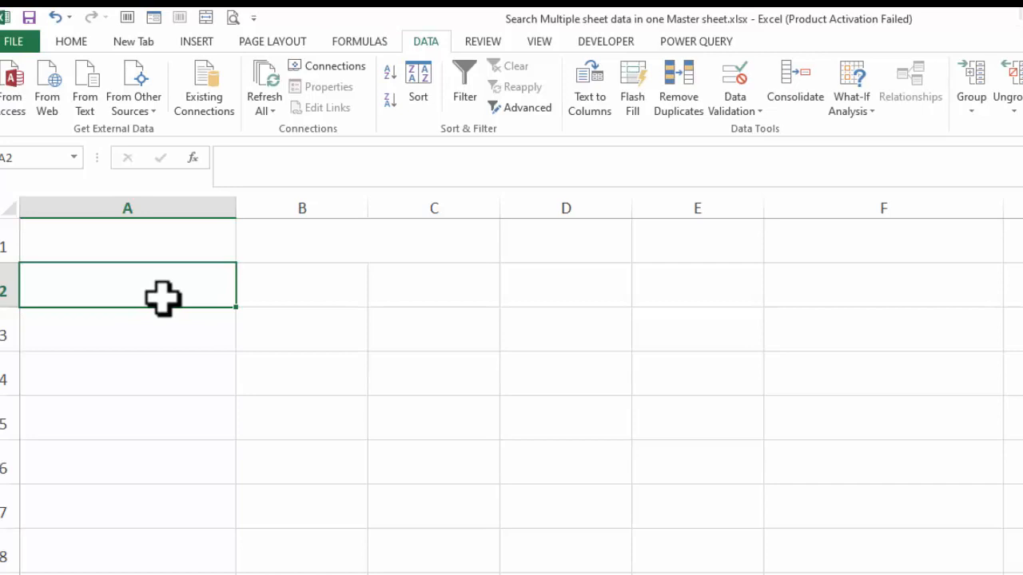
type("=")
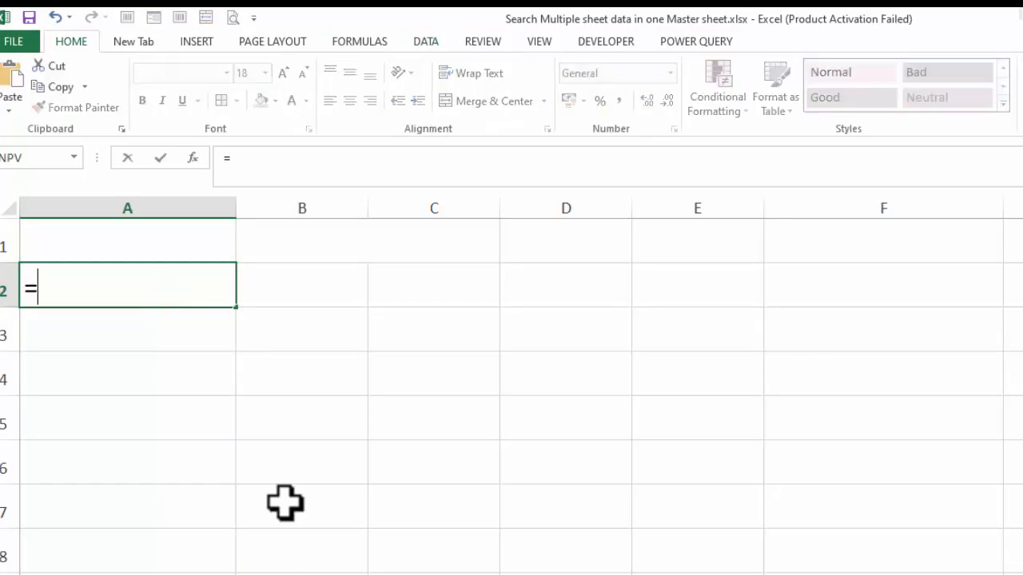
type("indi")
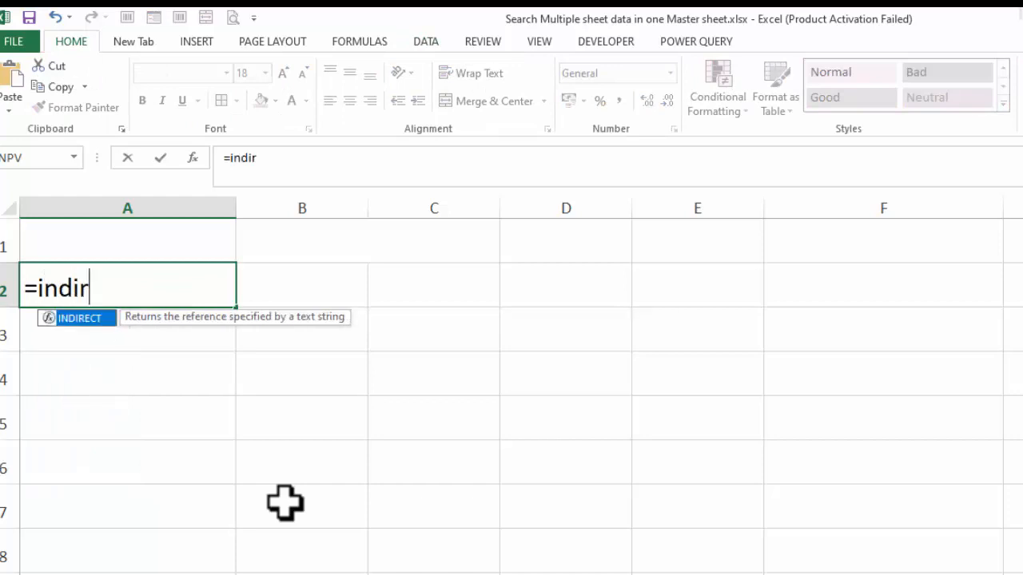
type("r")
double_click(80, 318)
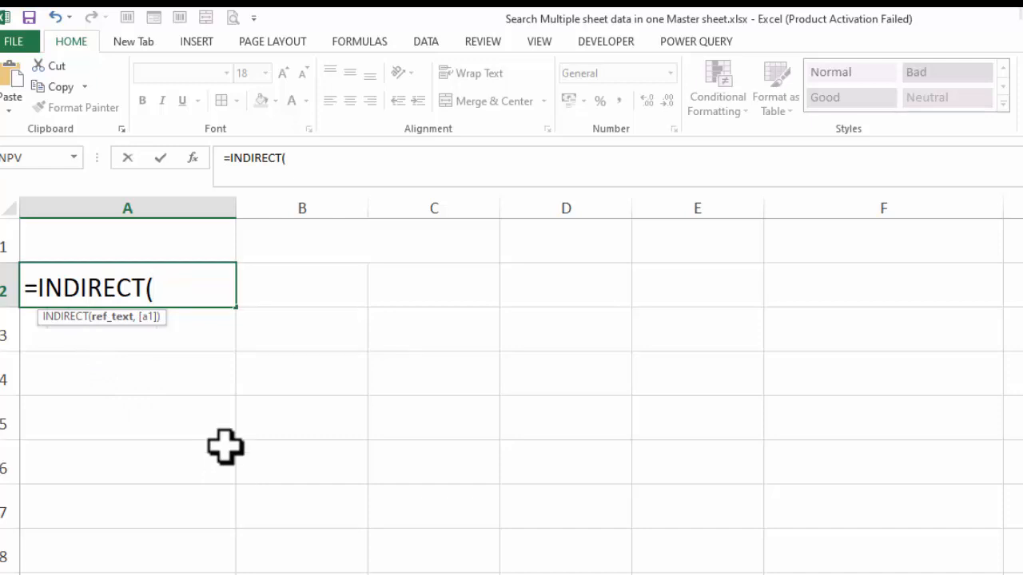
left_click(370, 229)
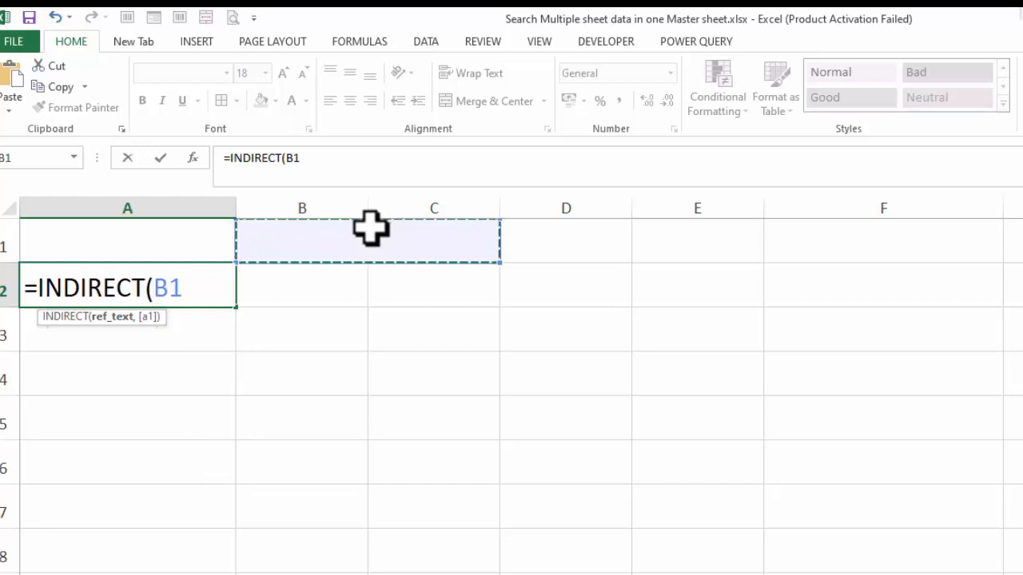
key("BackSpace")
key("BackSpace")
key("BackSpace")
key("BackSpace")
key("BackSpace")
key("BackSpace")
key("BackSpace")
key("BackSpace")
key("BackSpace")
key("BackSpace")
key("BackSpace")
key("BackSpace")
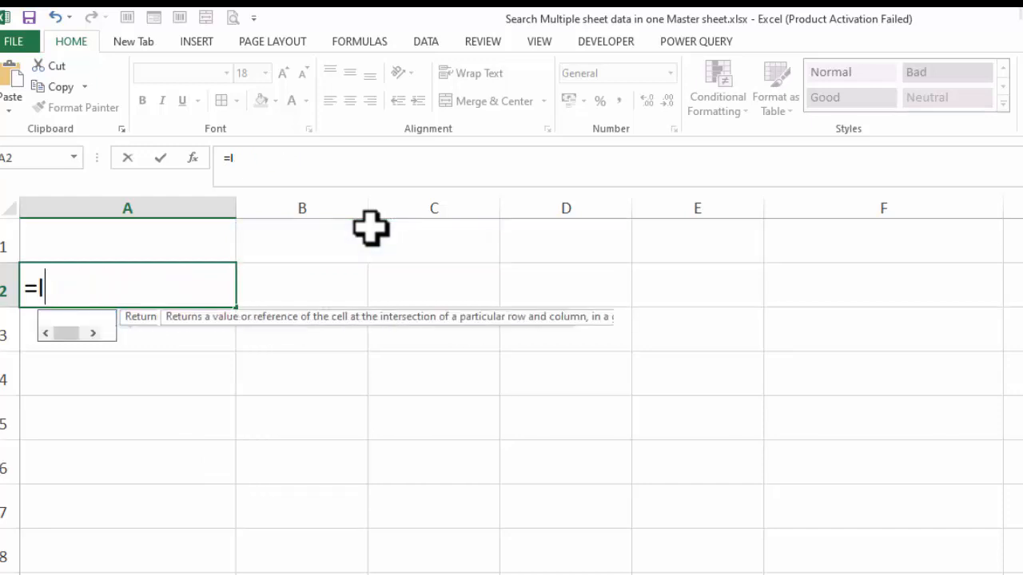
left_click(393, 338)
Choose Store2 from the dropdown in merged cell B1.
left_click(400, 251)
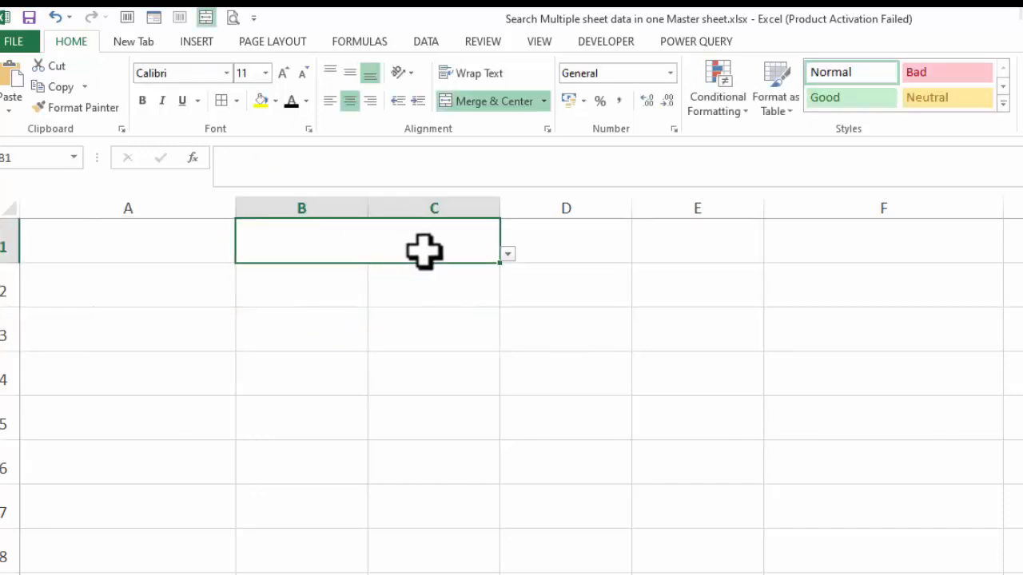
left_click(507, 255)
left_click(250, 287)
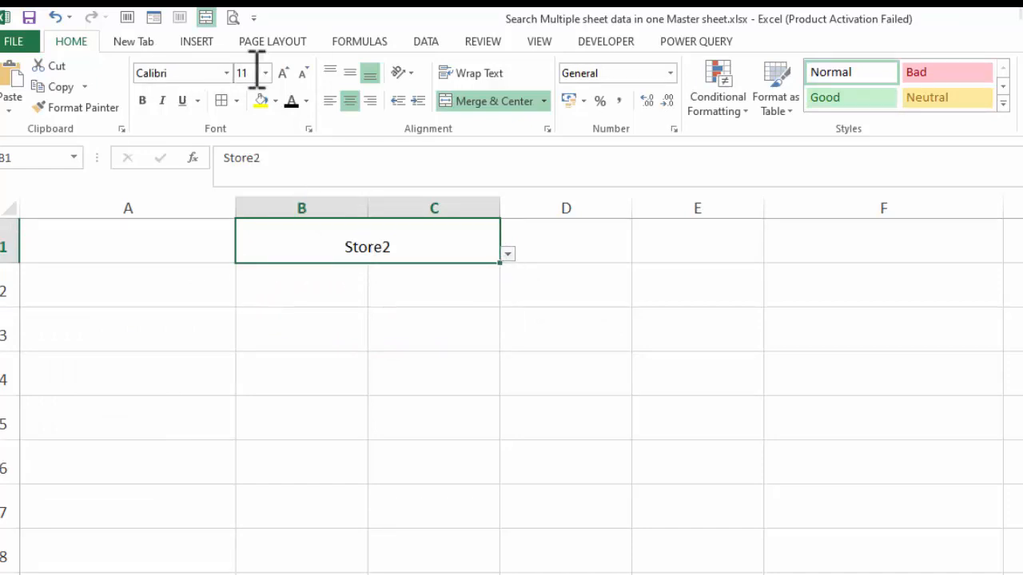
Format the store selector in B1 with 22-point bold underlined text and an orange fill.
left_click(282, 74)
left_click(281, 74)
left_click(281, 74)
left_click(282, 73)
left_click(281, 74)
left_click(281, 74)
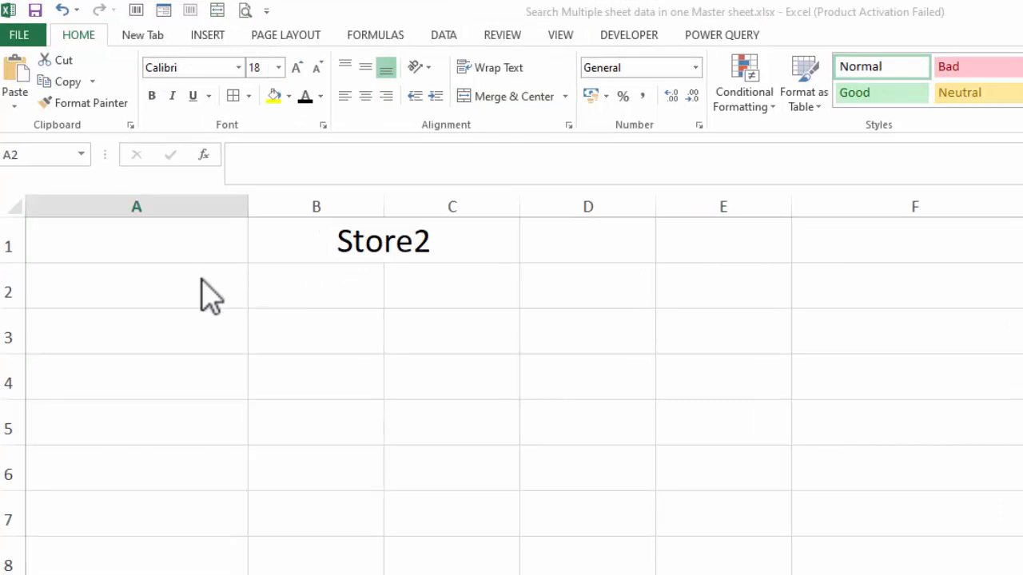
left_click(349, 237)
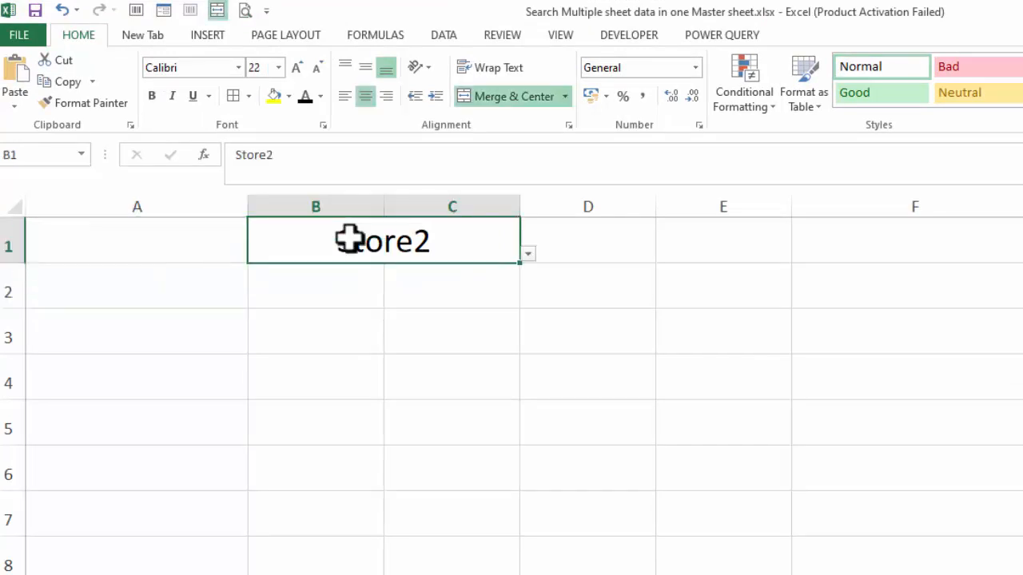
left_click(289, 97)
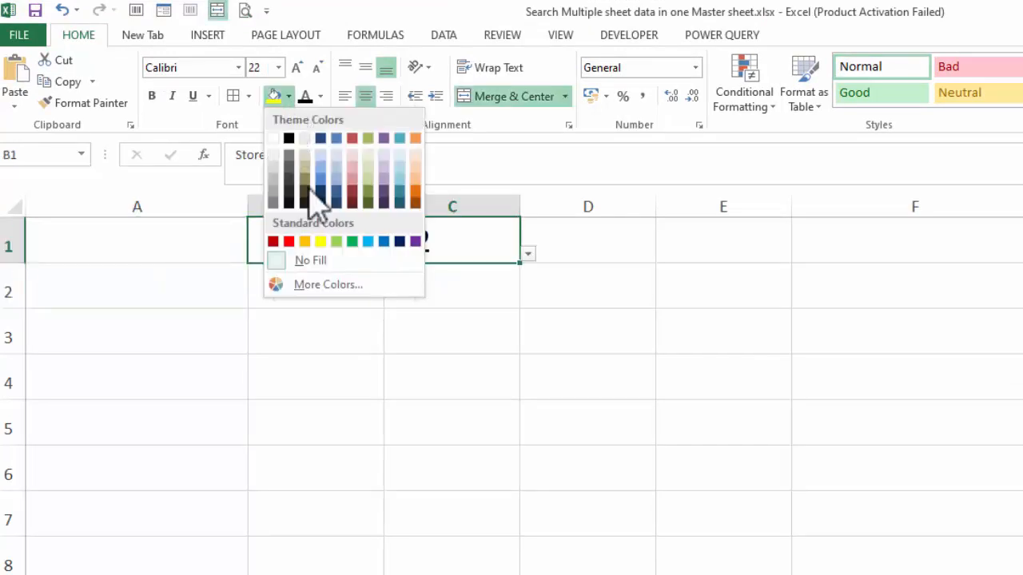
left_click(303, 241)
left_click(152, 97)
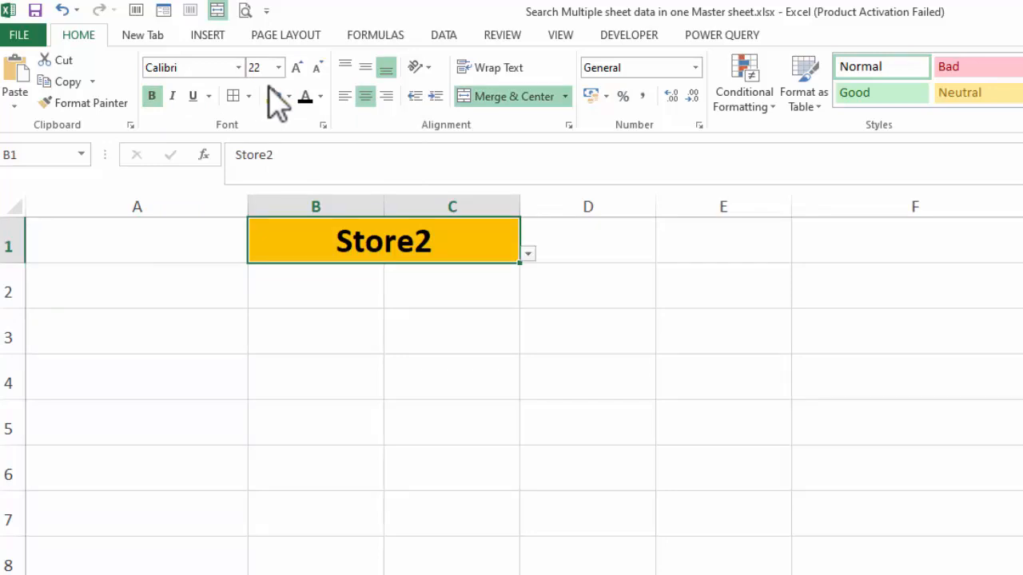
left_click(193, 96)
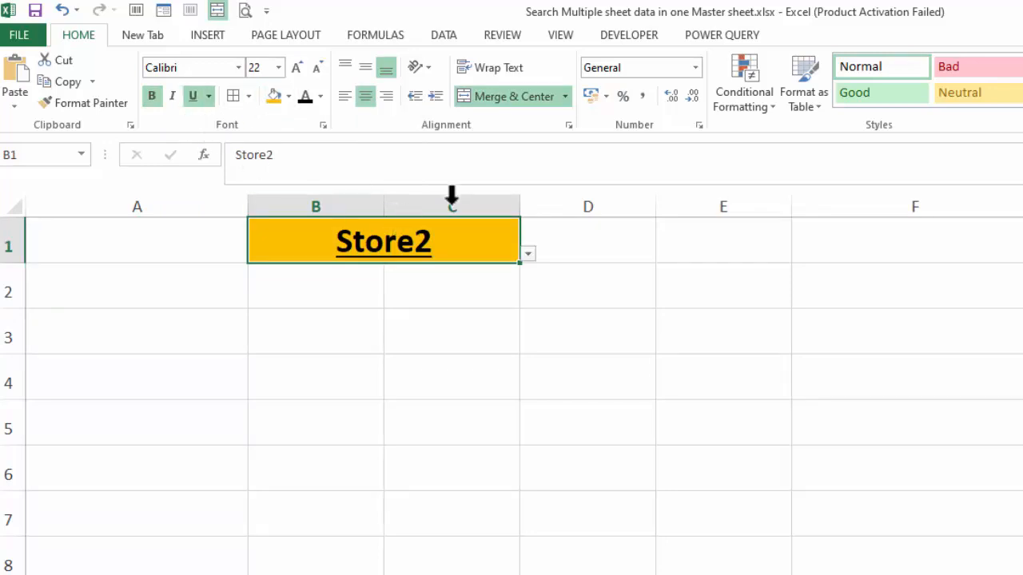
Enter the formula =INDIRECT($B$1) in cell A2 with an absolute reference to the store selector.
left_click(135, 297)
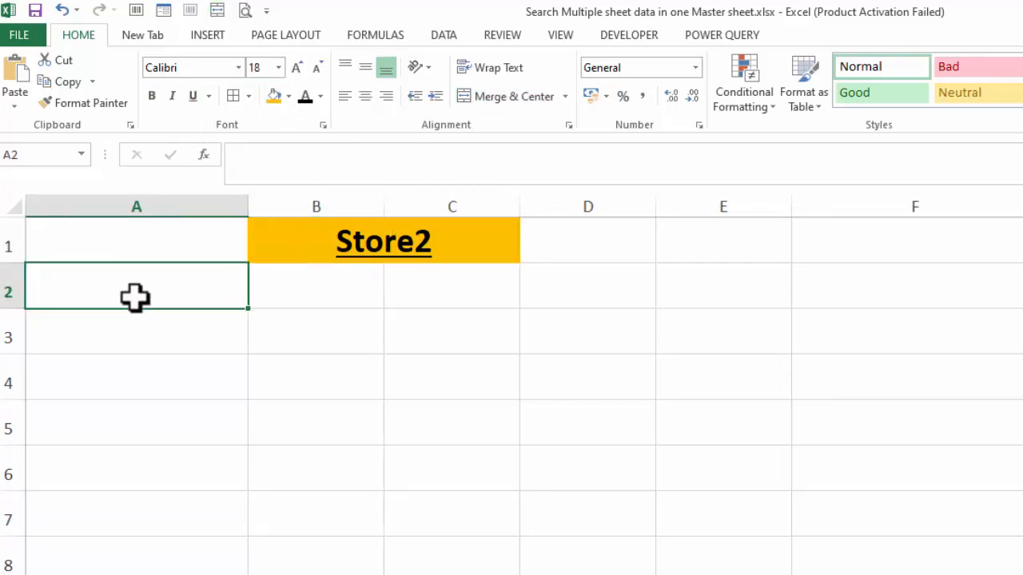
type("=")
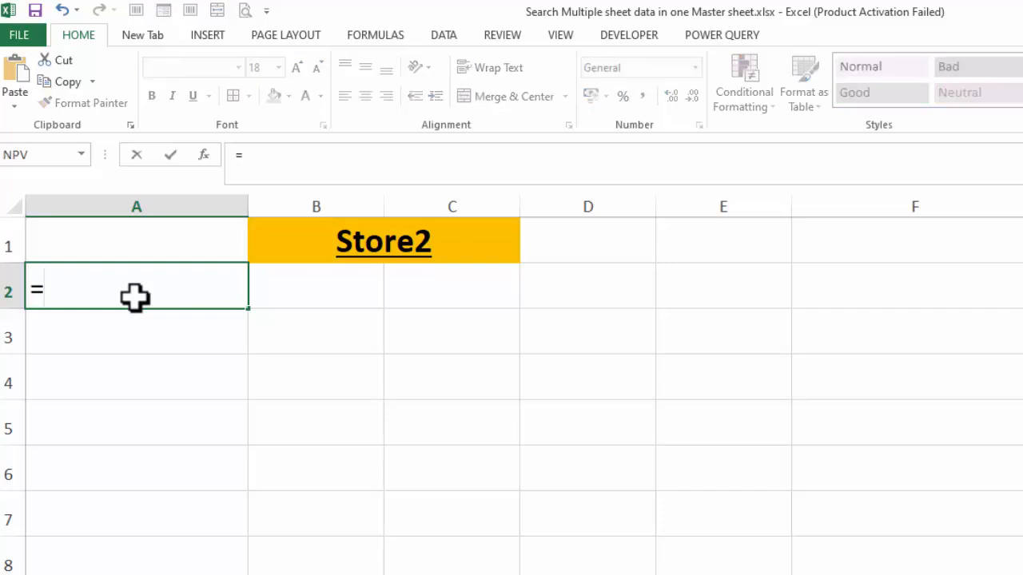
type("indire")
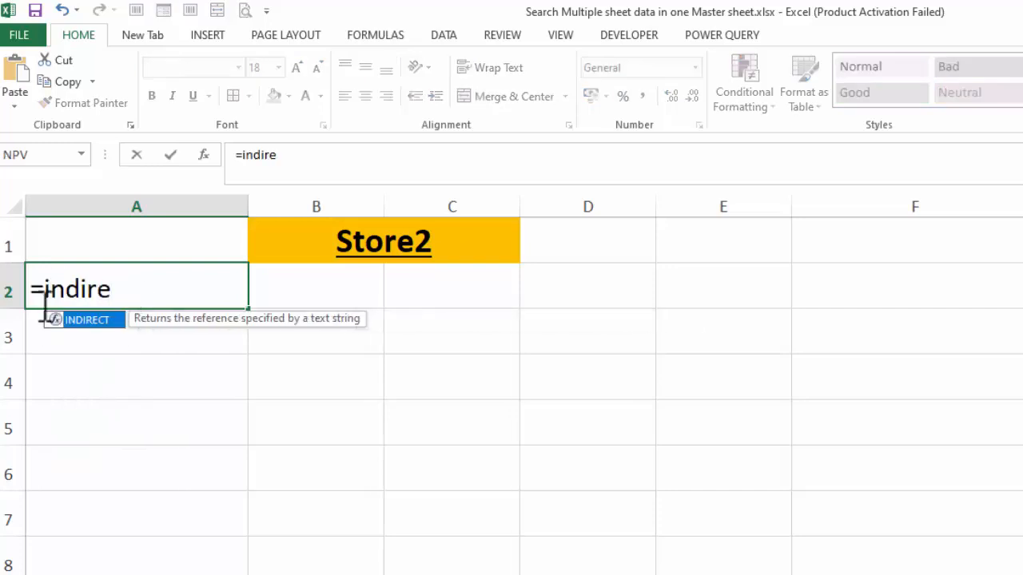
double_click(84, 320)
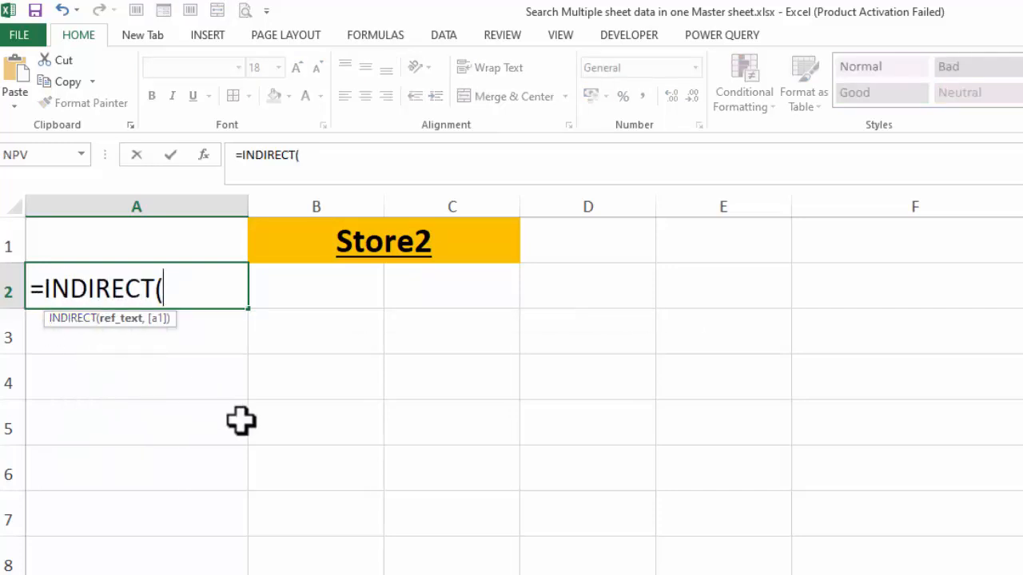
left_click(410, 243)
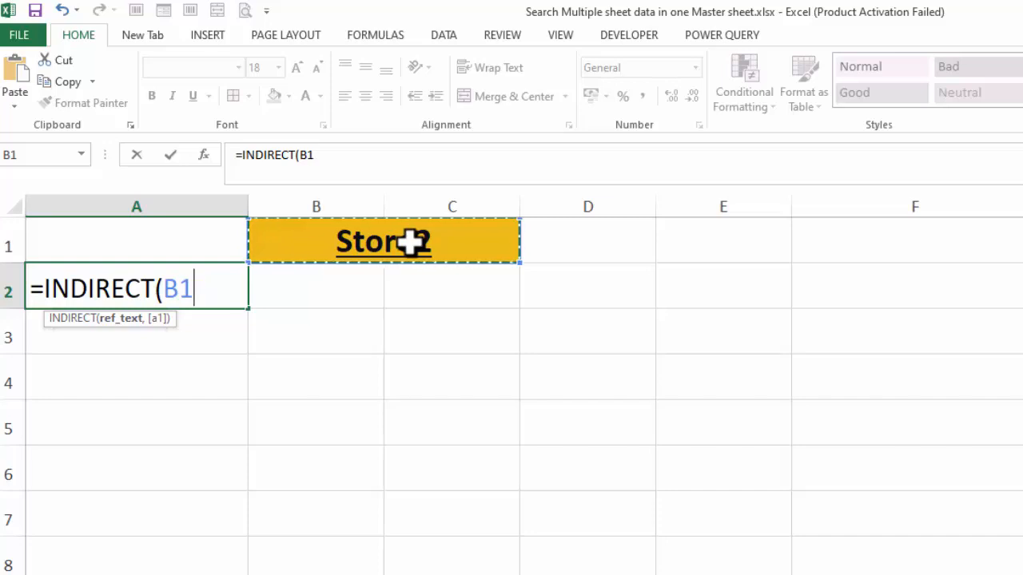
key("F4")
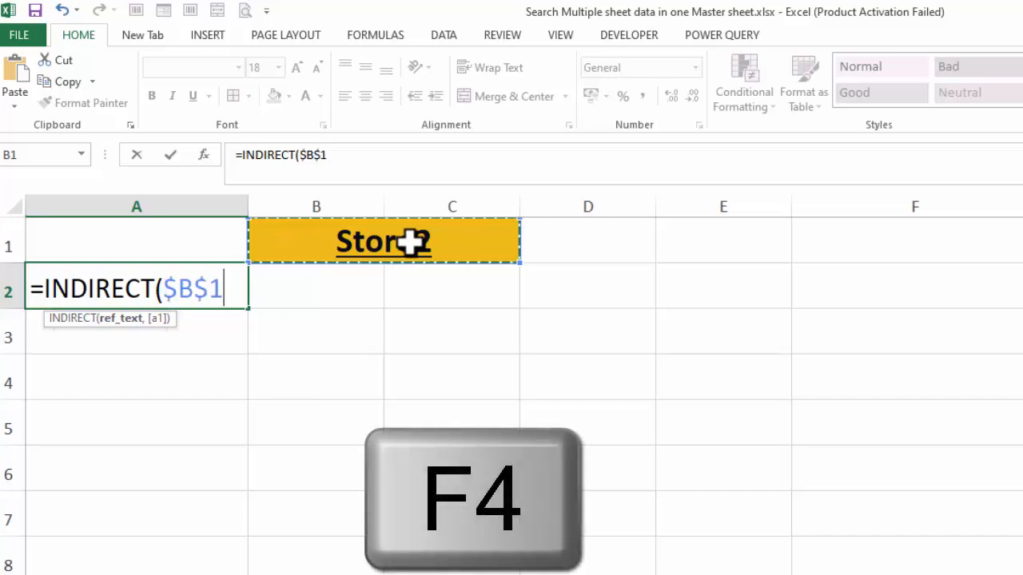
type(")")
key("Return")
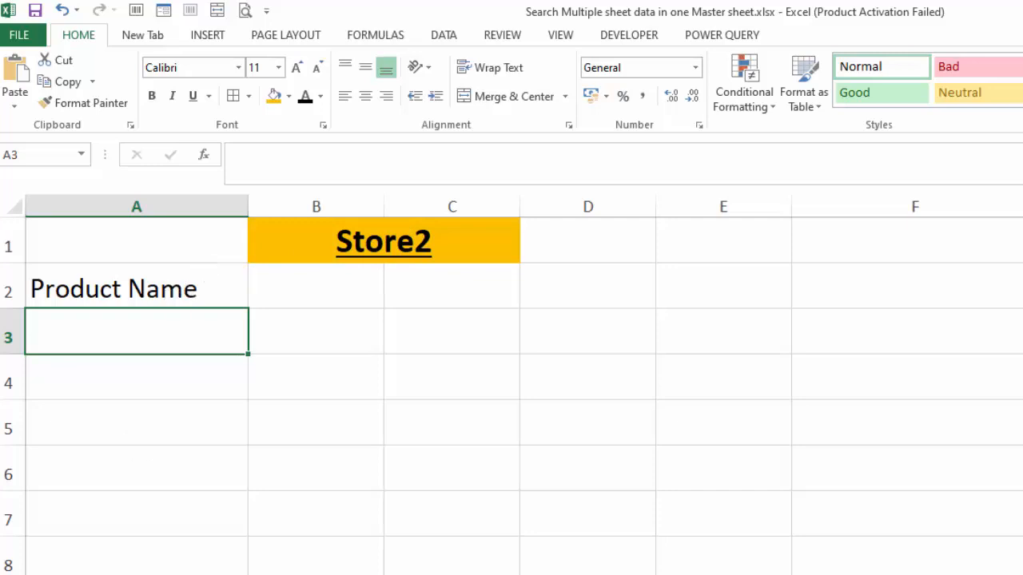
Check the table layout on the Store1 sheet and fill the Mastersheet's A2 formula down to row 7 and across to column F.
left_click(280, 574)
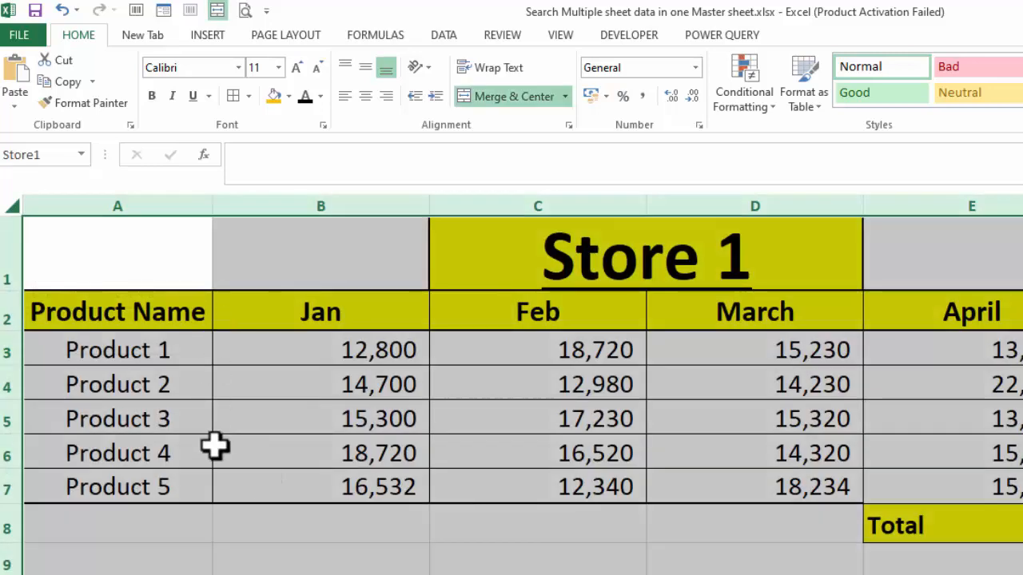
left_click(375, 574)
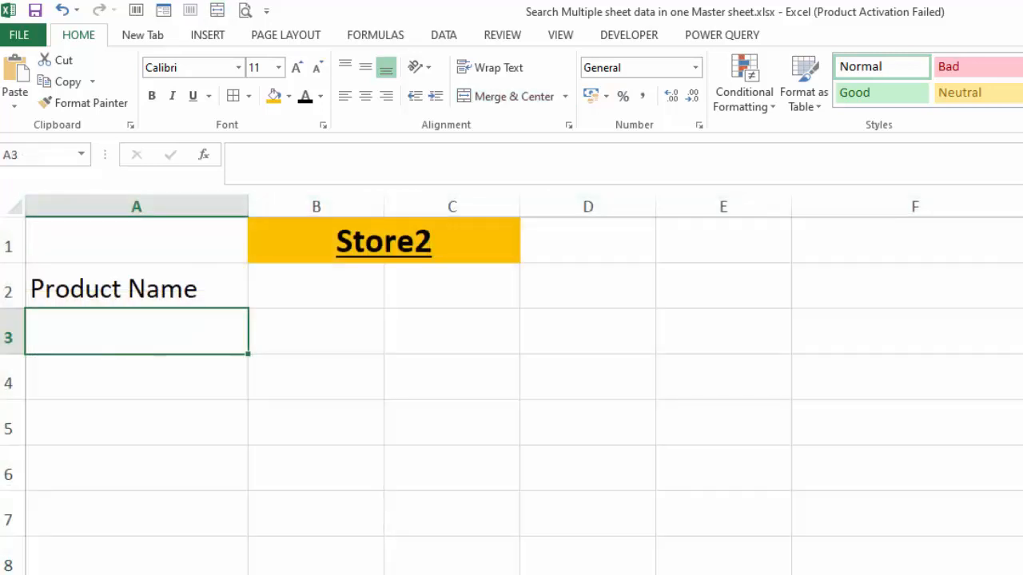
left_click(171, 283)
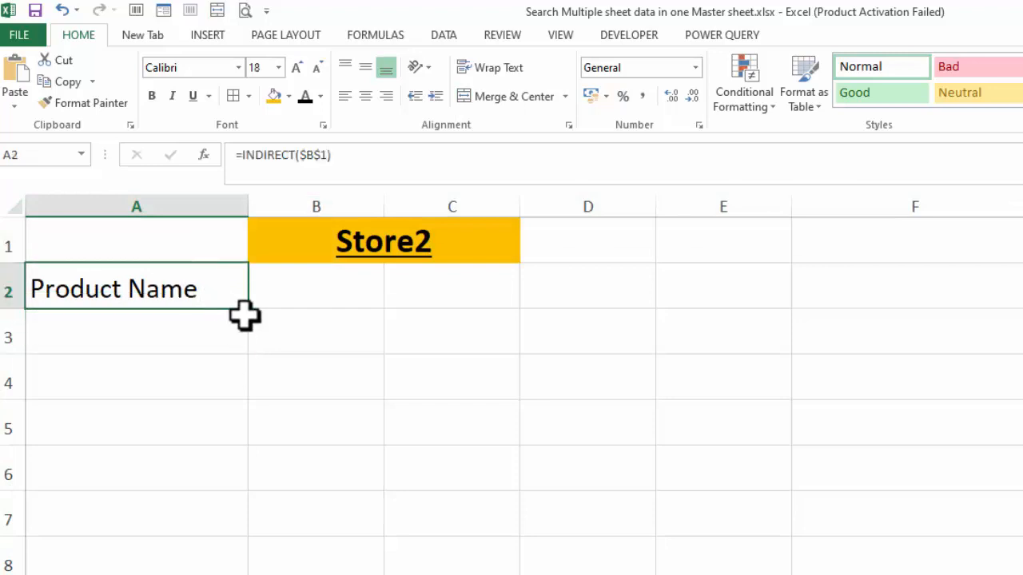
left_click_drag(254, 314, 240, 548)
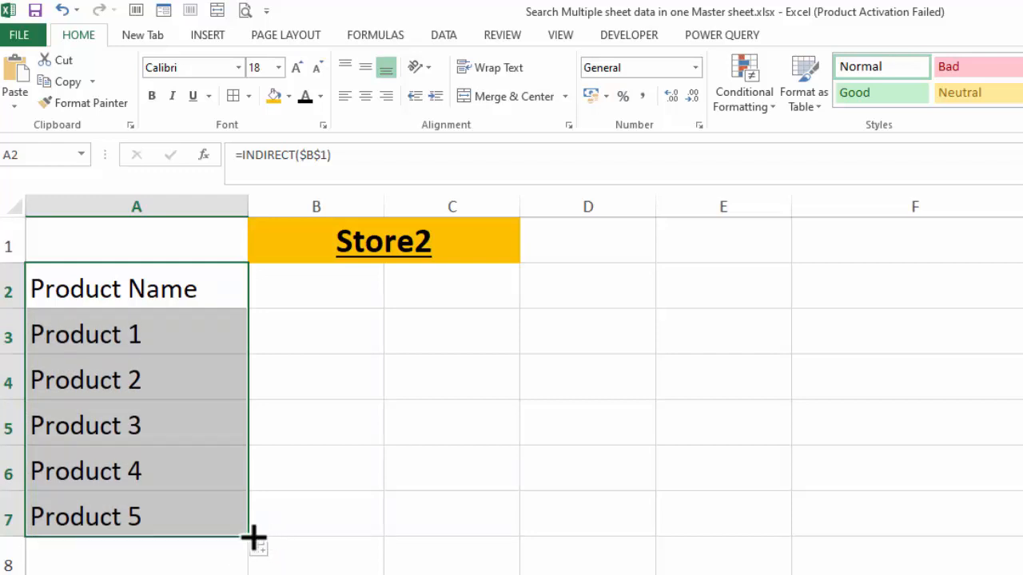
left_click_drag(251, 540, 948, 526)
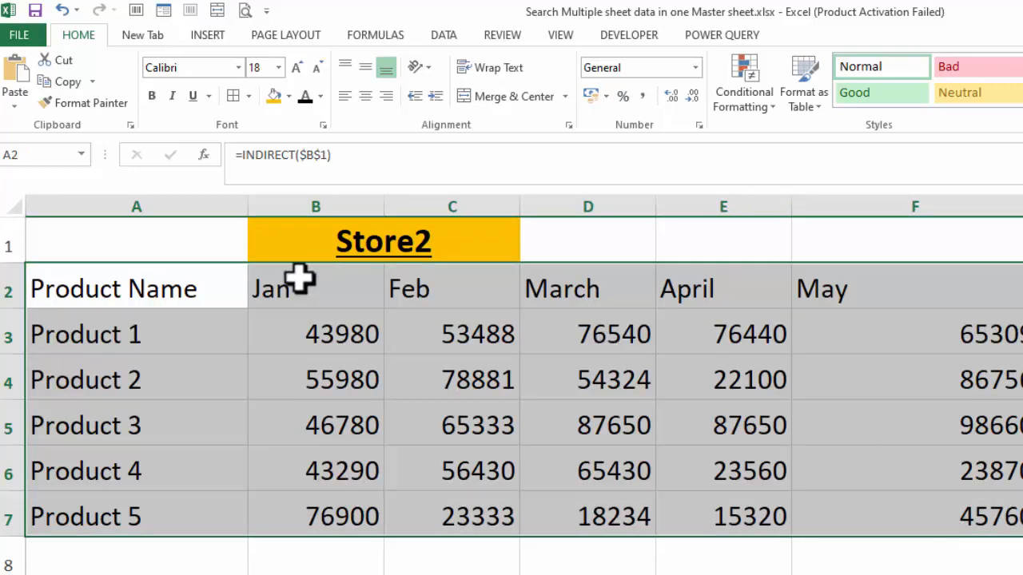
Apply a yellow fill to the header row A2:F2.
left_click_drag(177, 290, 839, 289)
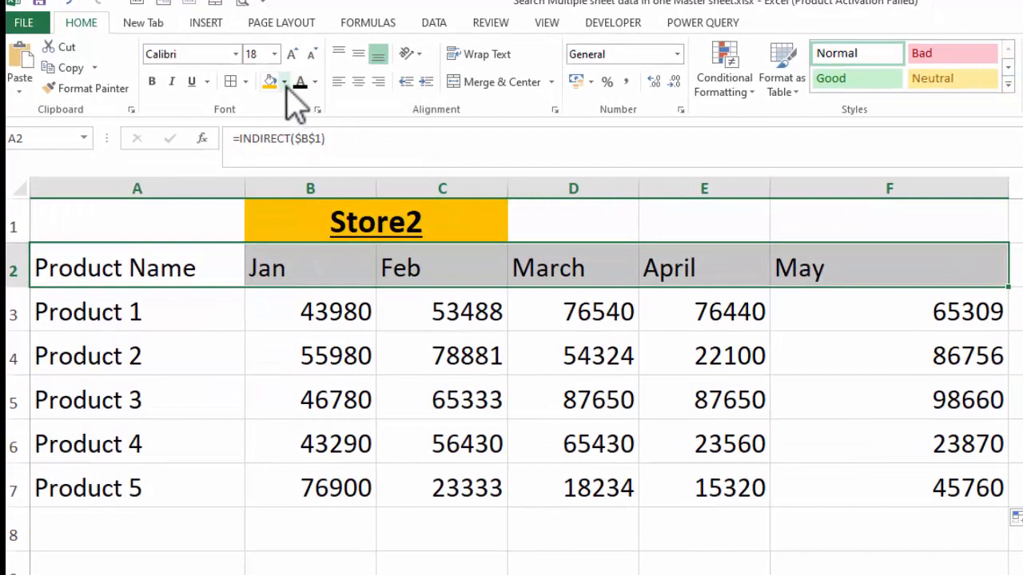
left_click(285, 86)
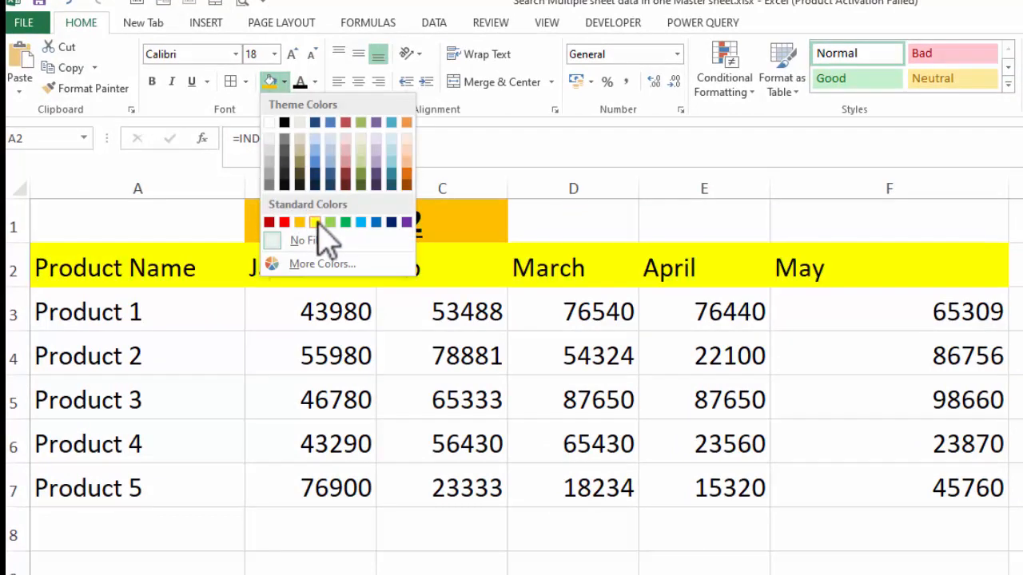
left_click(315, 223)
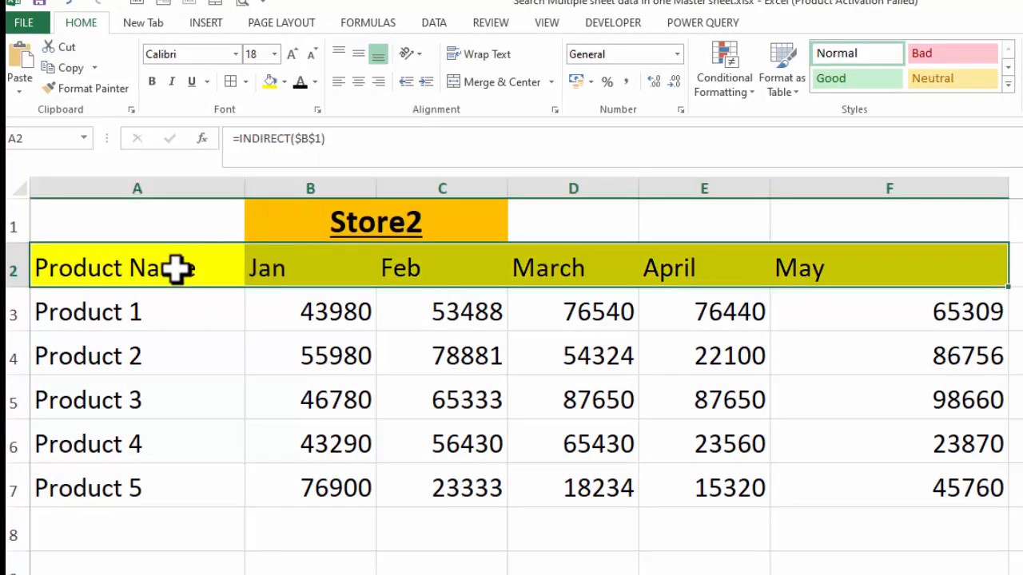
Give the table range A2:F7 all borders and a thick box border.
left_click_drag(176, 269, 823, 486)
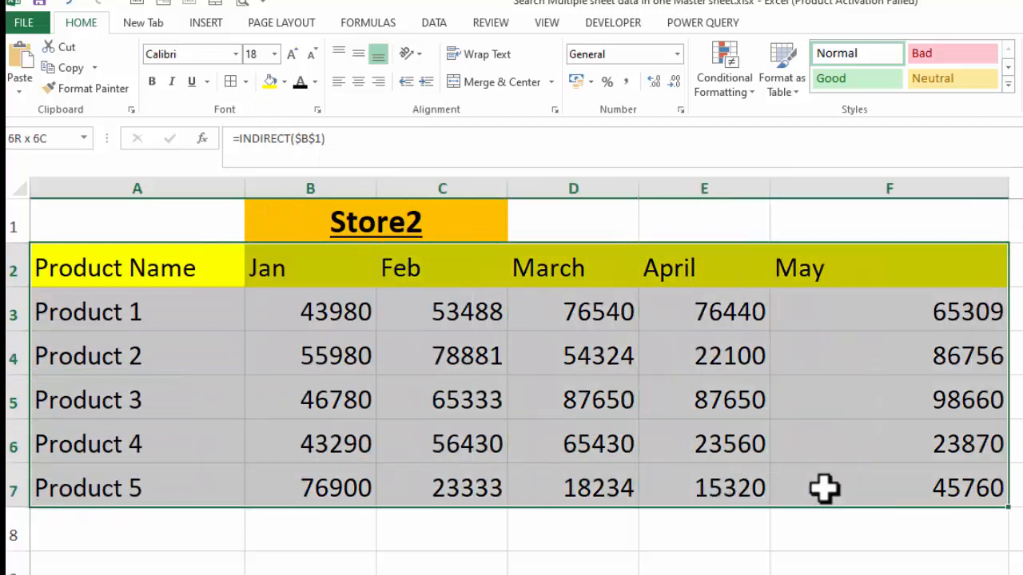
left_click(245, 82)
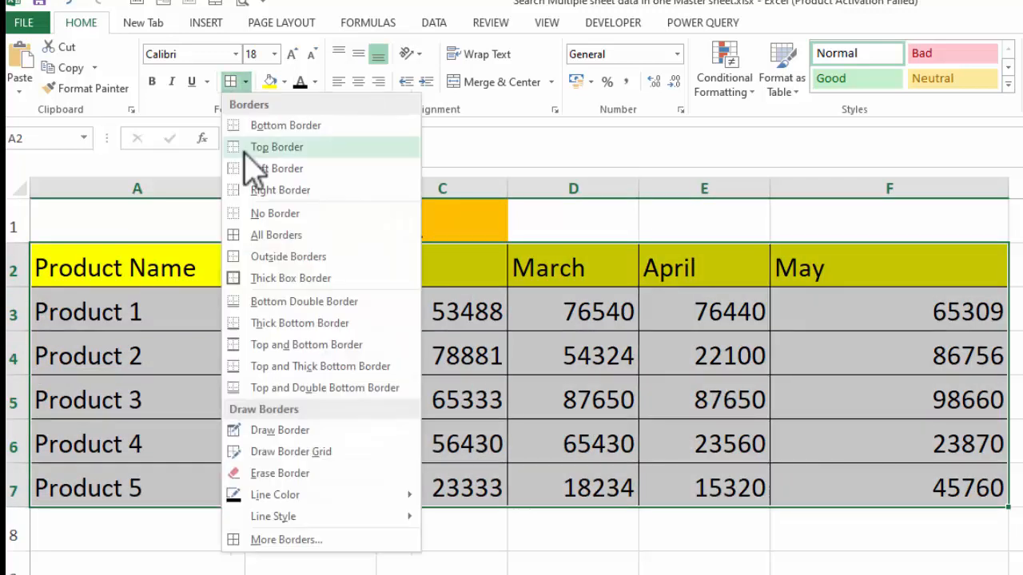
left_click(263, 278)
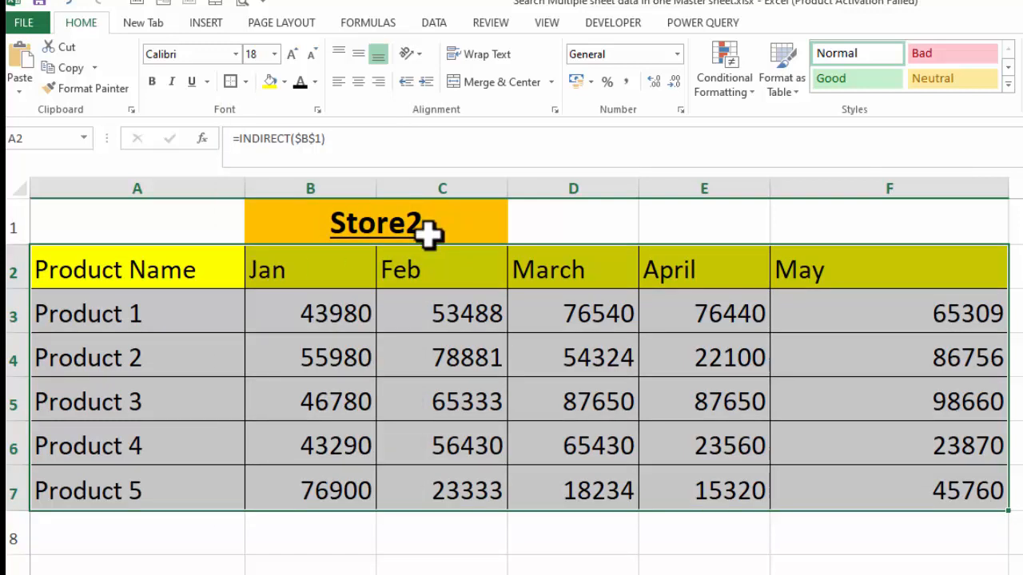
Extend the merged, centered store selector to B1:D1 and increase its font size by one step.
left_click_drag(475, 224, 527, 222)
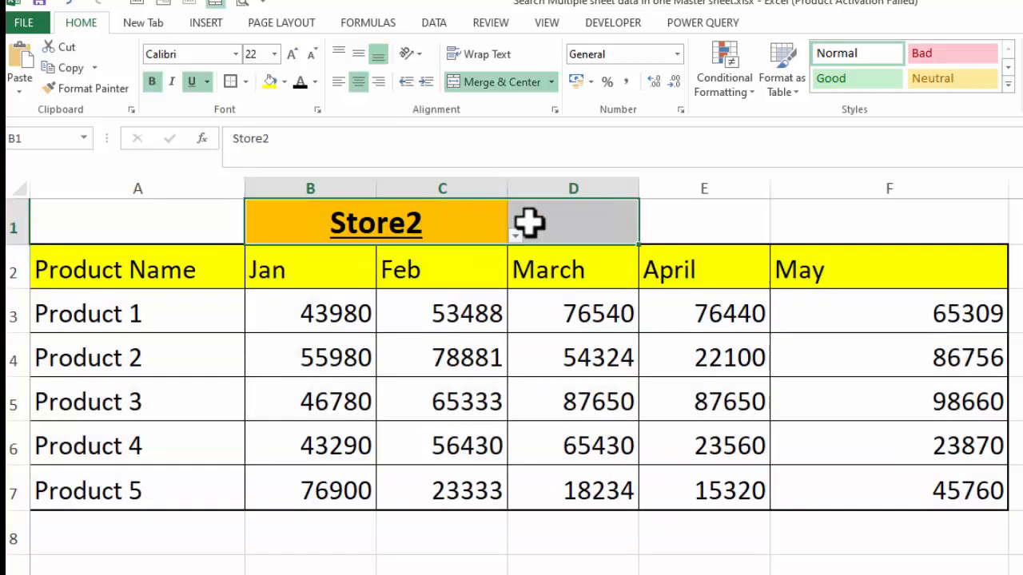
left_click(488, 87)
left_click(488, 82)
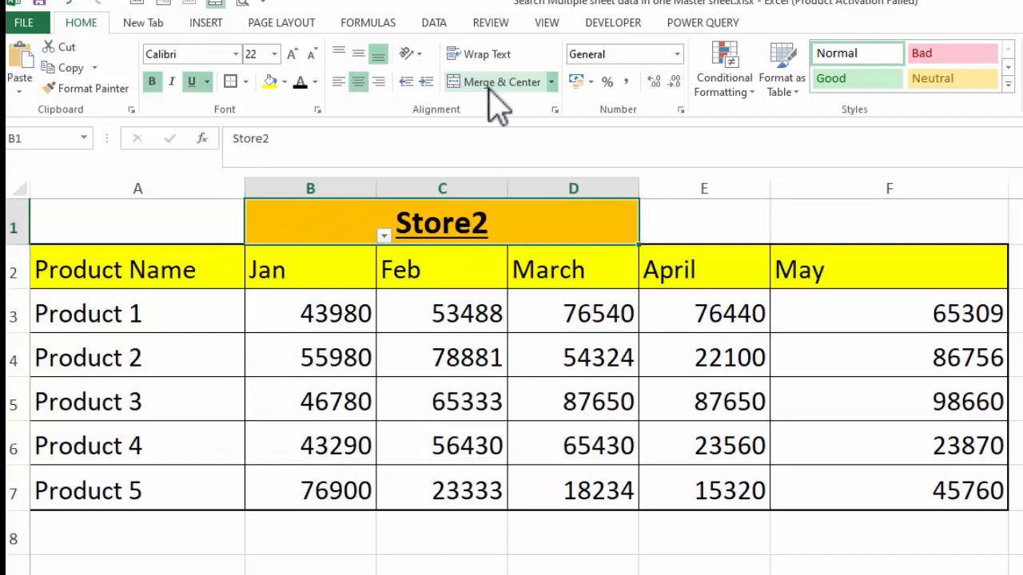
left_click(293, 54)
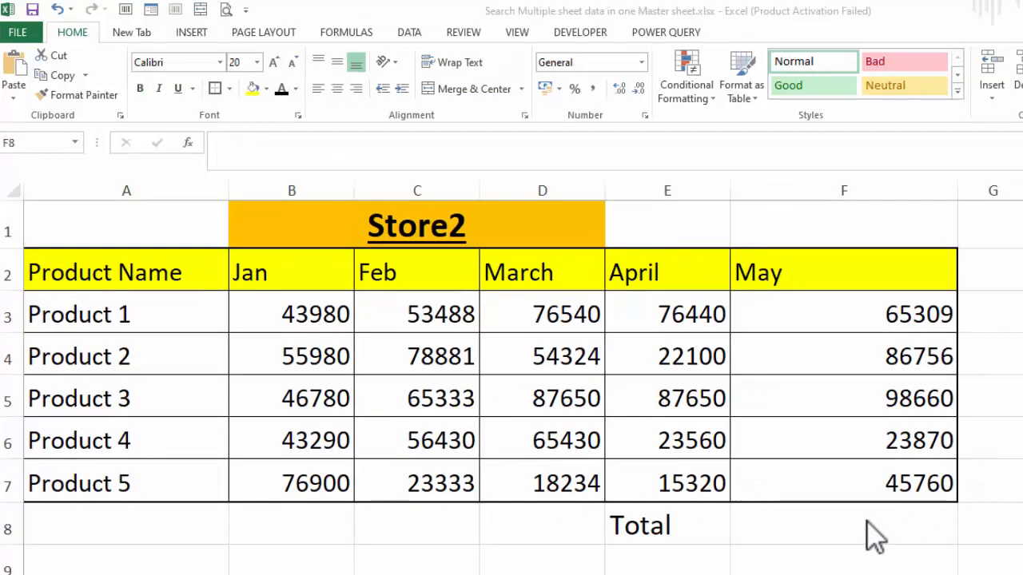
Enter a SUM formula over B3:F7 in cell F8, beside the Total label.
double_click(858, 521)
left_click(1022, 519)
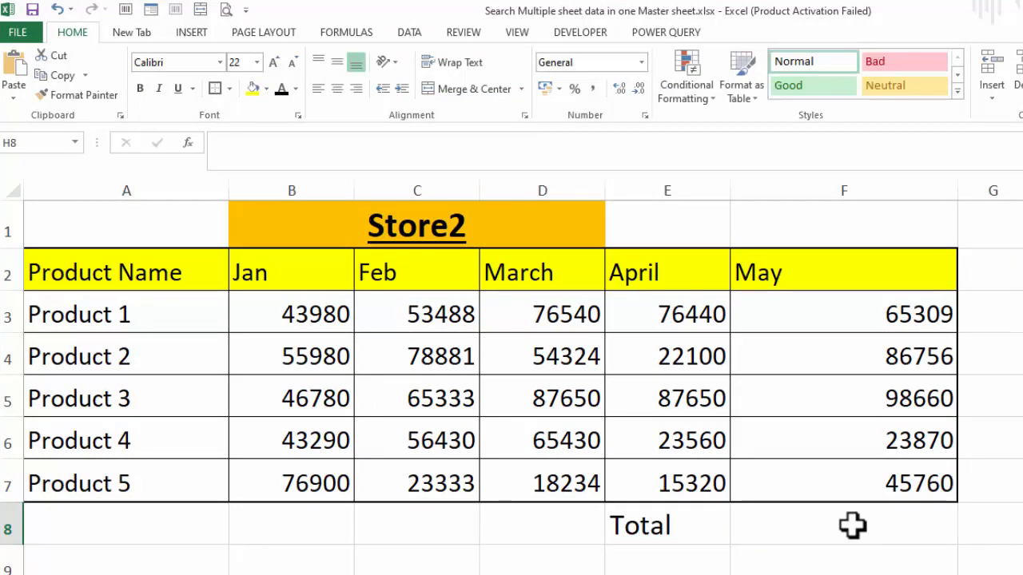
left_click(852, 525)
type("=s")
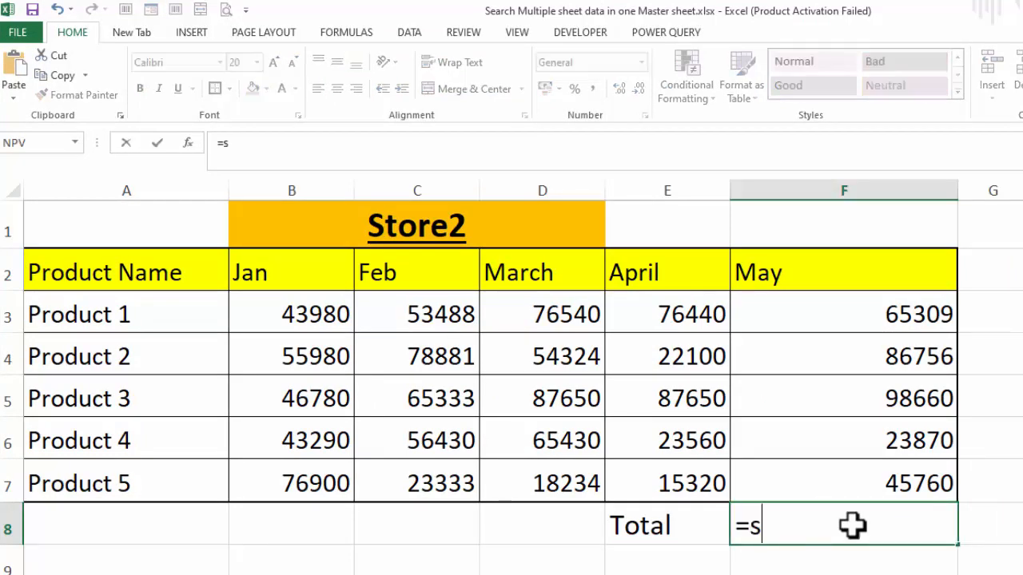
type("umi")
key("BackSpace")
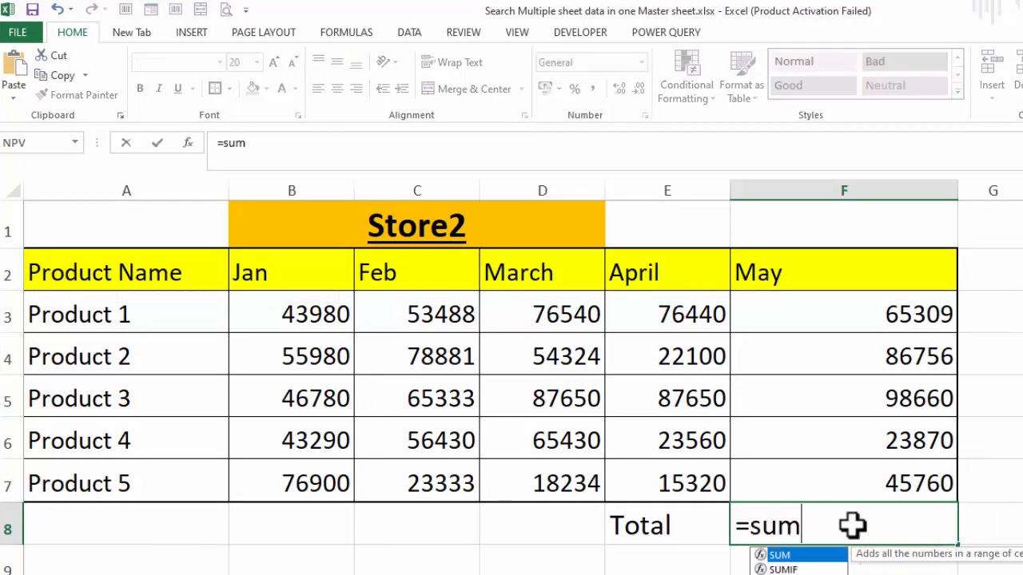
type("(")
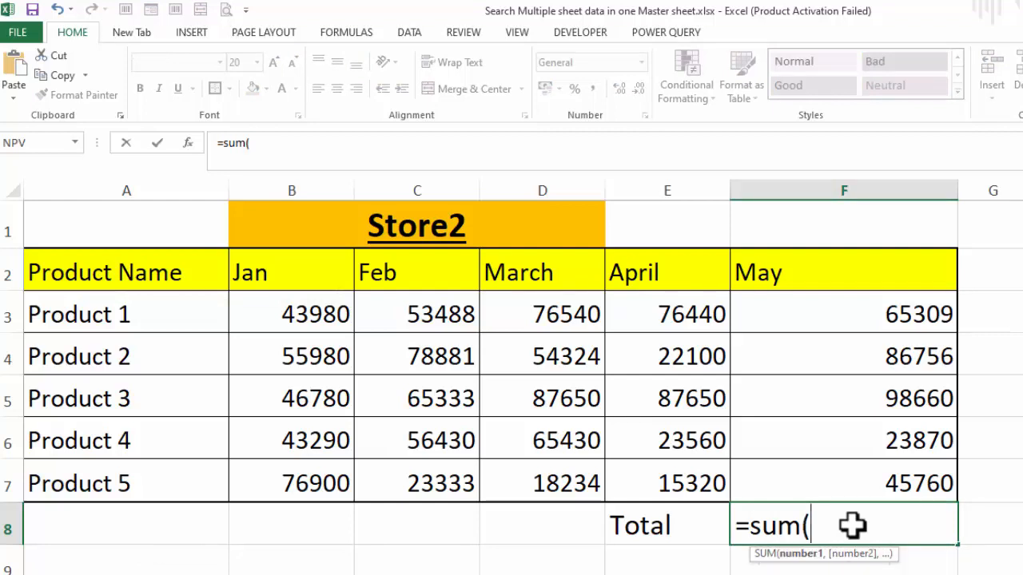
left_click(292, 314)
left_click_drag(361, 444, 852, 458)
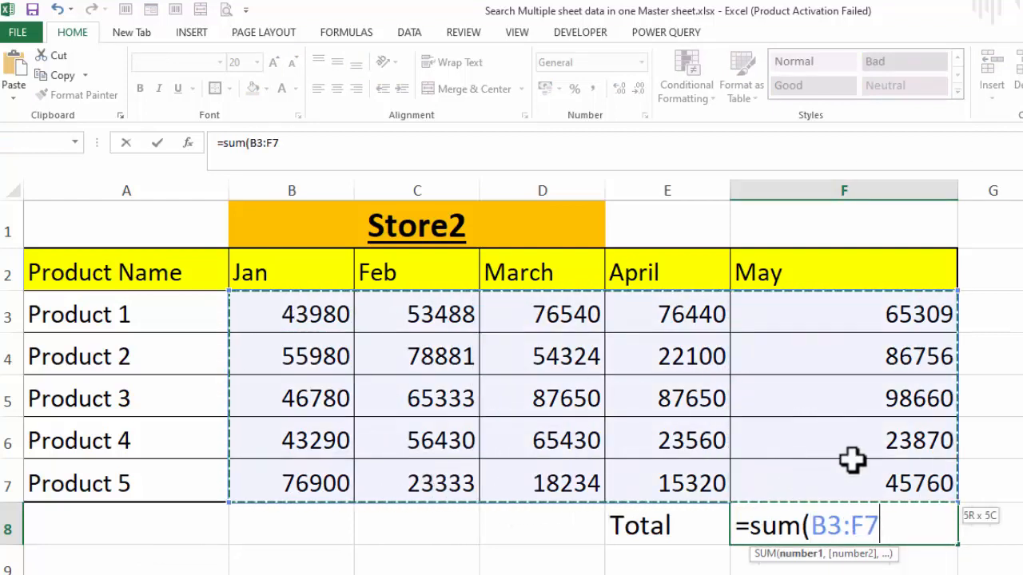
type(")")
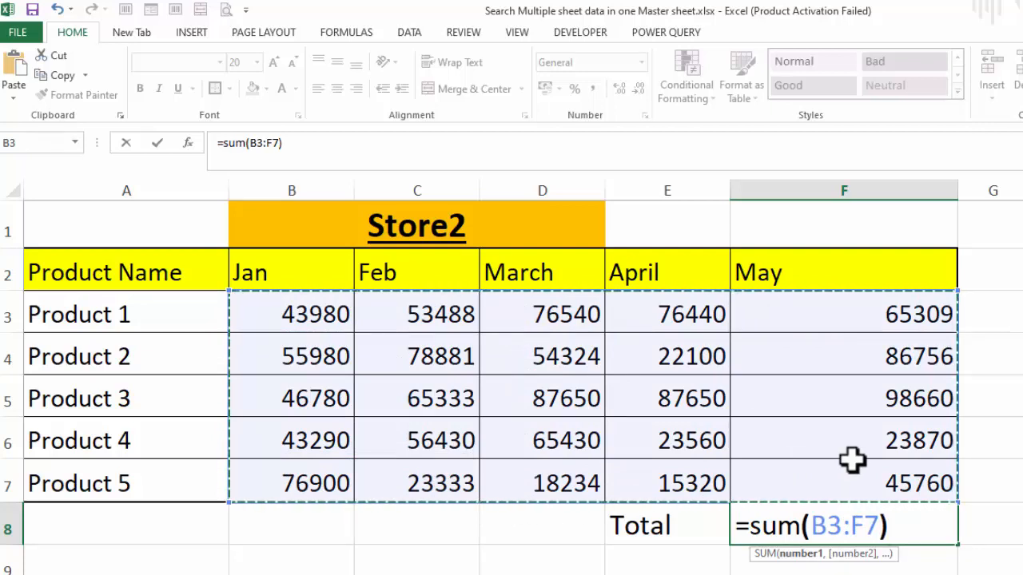
key("Return")
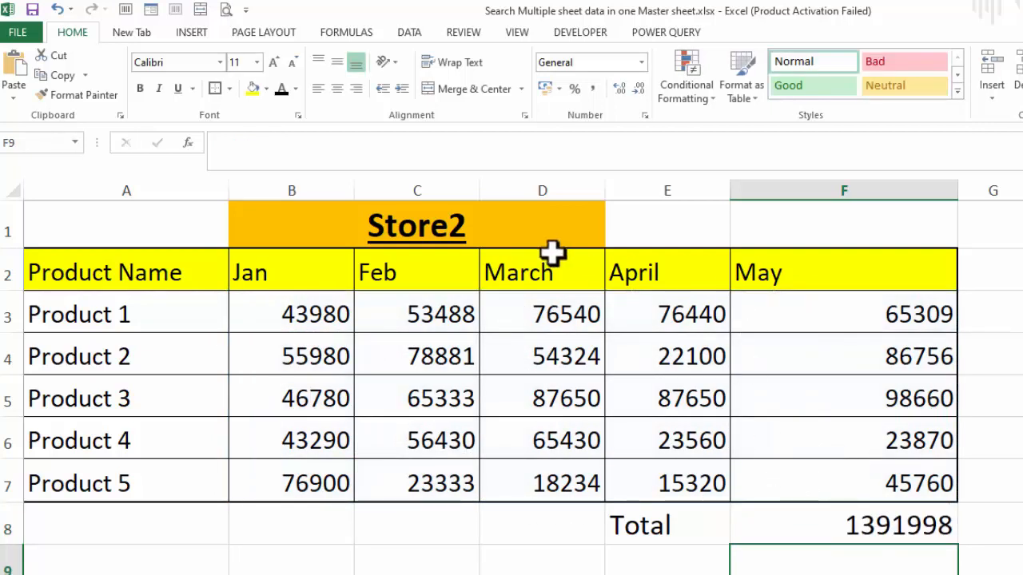
Center the header row A2:F2 and make its text bold at 20 points.
mouse_move(163, 268)
left_mouse_down()
mouse_move(448, 267)
mouse_move(771, 283)
left_mouse_up()
left_click(337, 89)
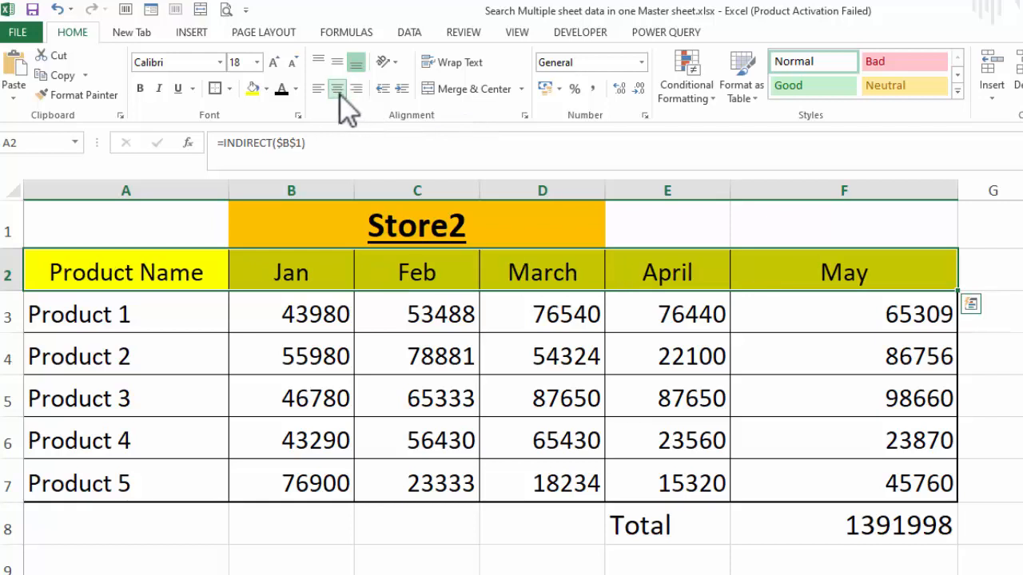
left_click(274, 62)
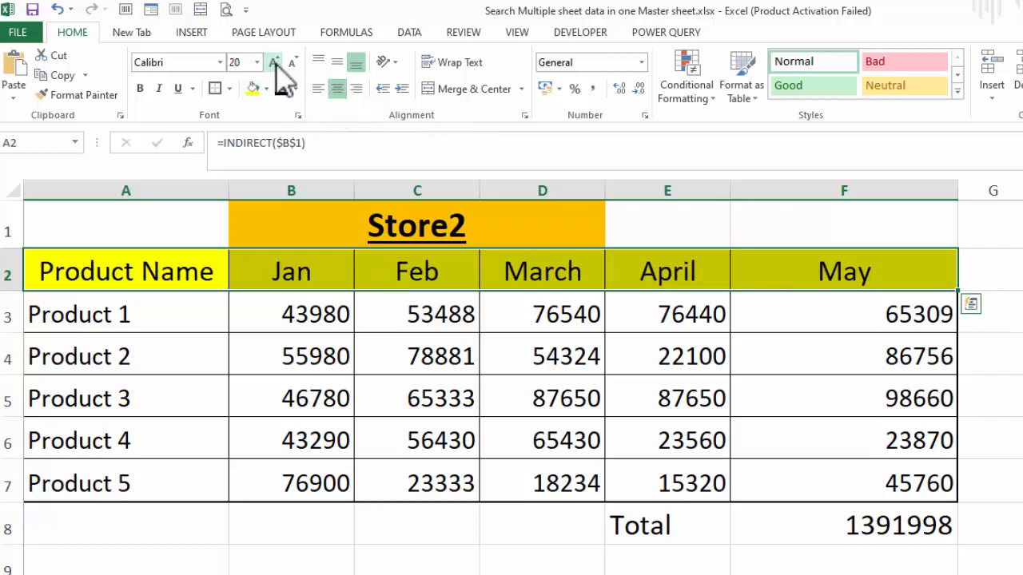
left_click(139, 88)
Format the total cells E8:F8 with all borders, a thick box border and a yellow fill.
left_click(714, 525)
left_click_drag(713, 525, 849, 521)
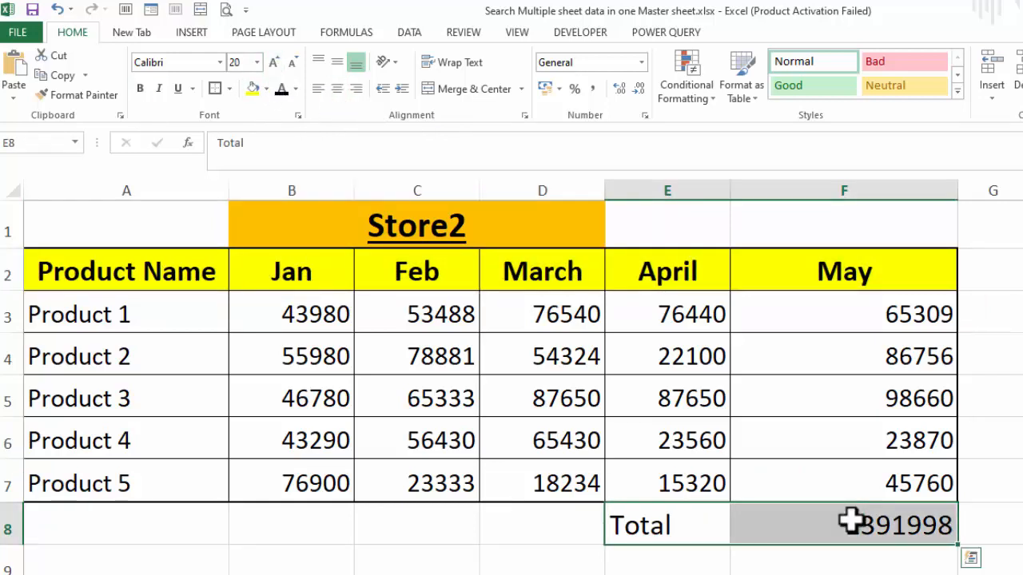
left_click(229, 89)
left_click(237, 230)
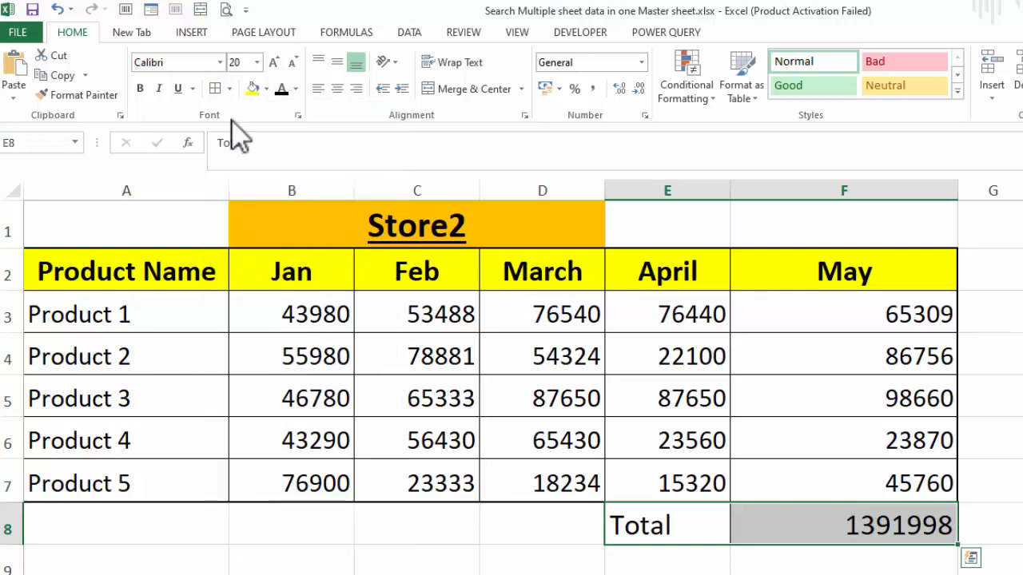
left_click(229, 89)
left_click(227, 277)
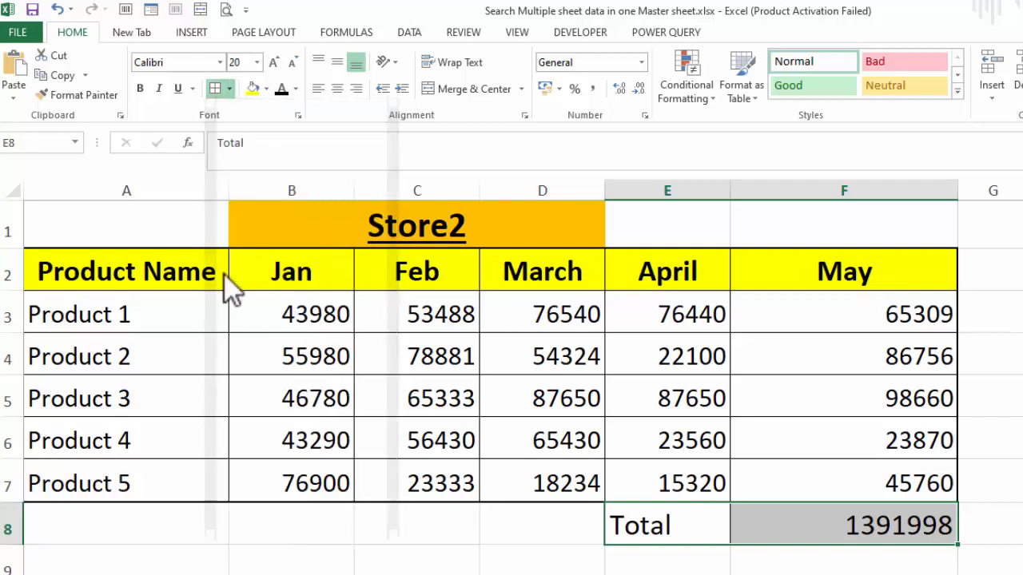
left_click(253, 88)
left_click(1021, 440)
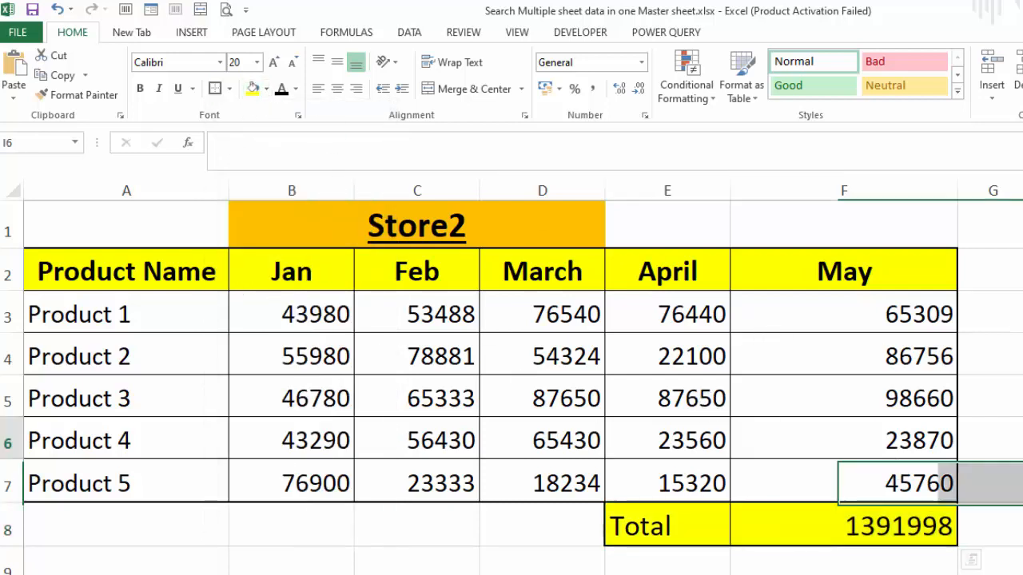
left_click(835, 528)
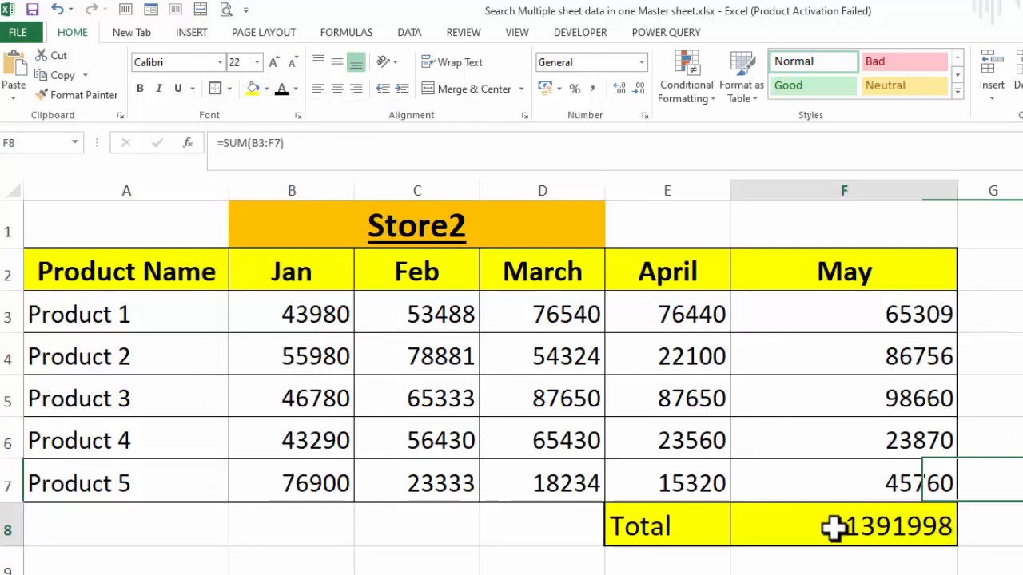
Make the total value in F8 bold and choose Store1 in the store selector in B1.
left_click(142, 88)
left_click(1019, 440)
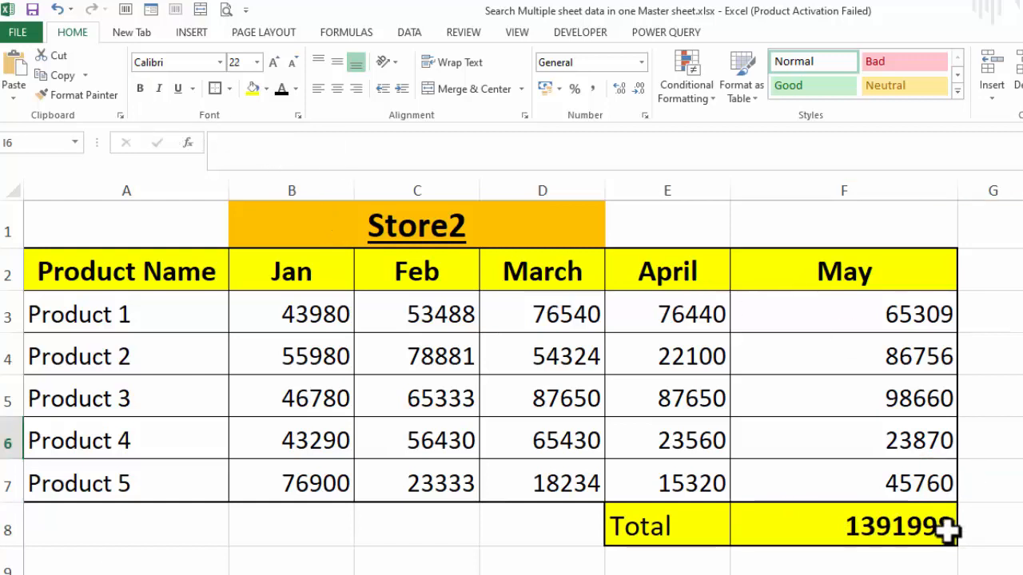
left_click(549, 229)
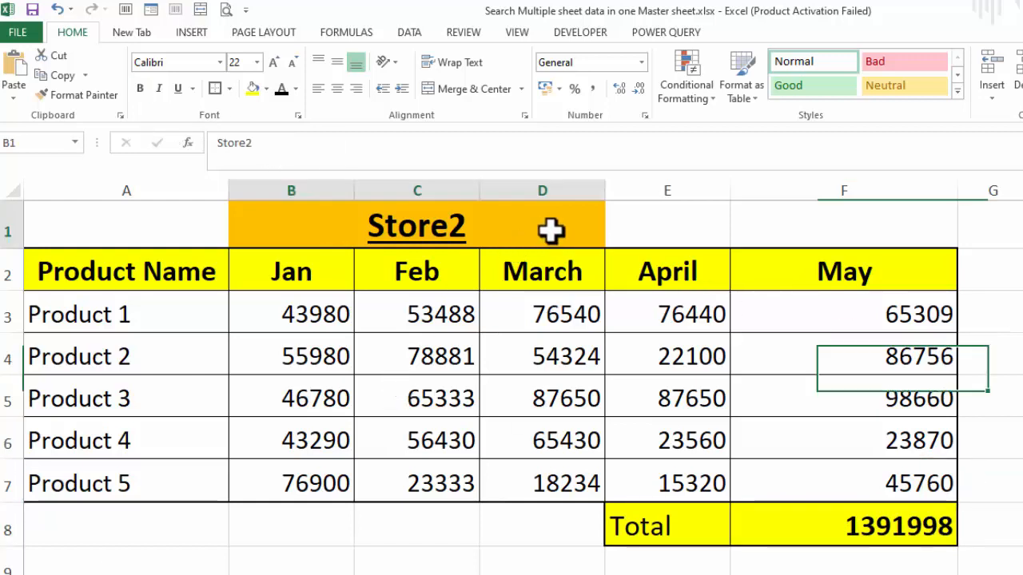
left_click(611, 240)
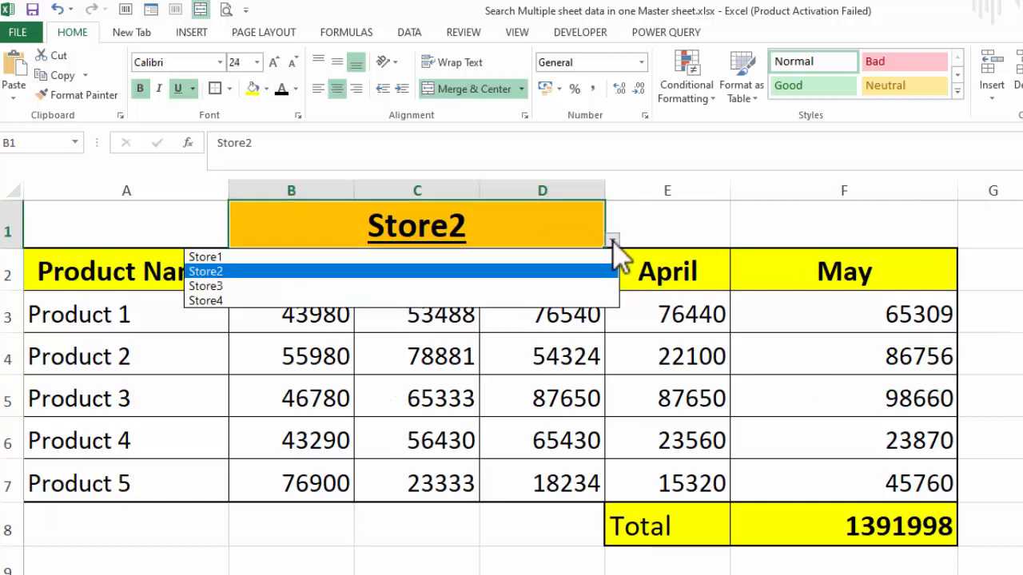
left_click(449, 257)
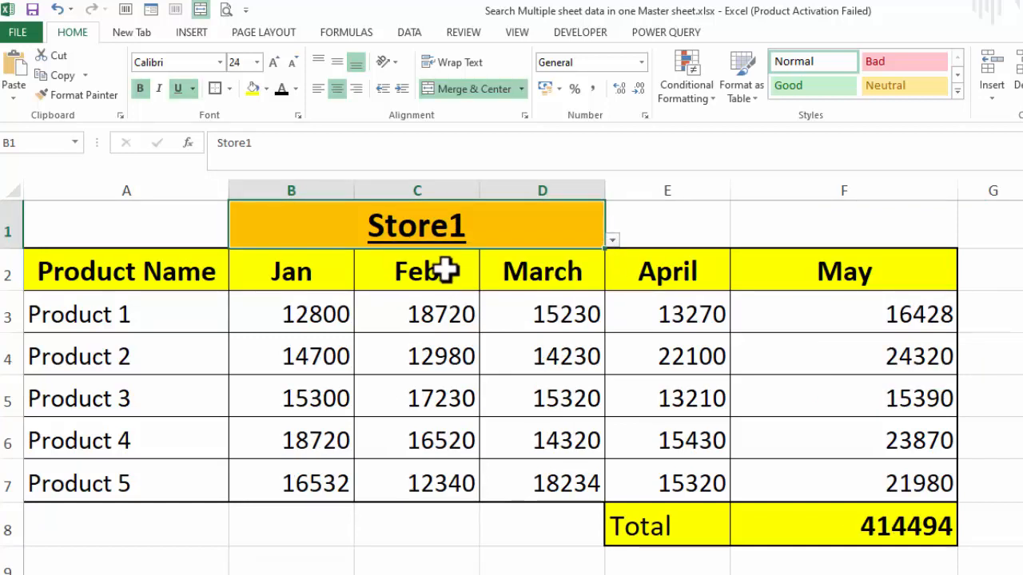
Format the total in F8 with a comma thousands separator and no decimal places.
left_click(843, 527)
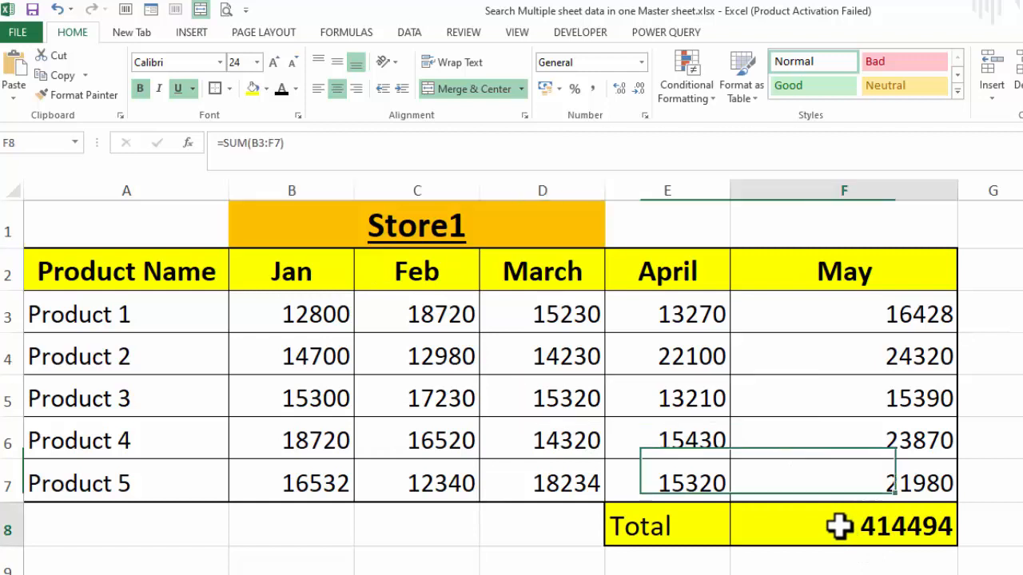
left_click(592, 88)
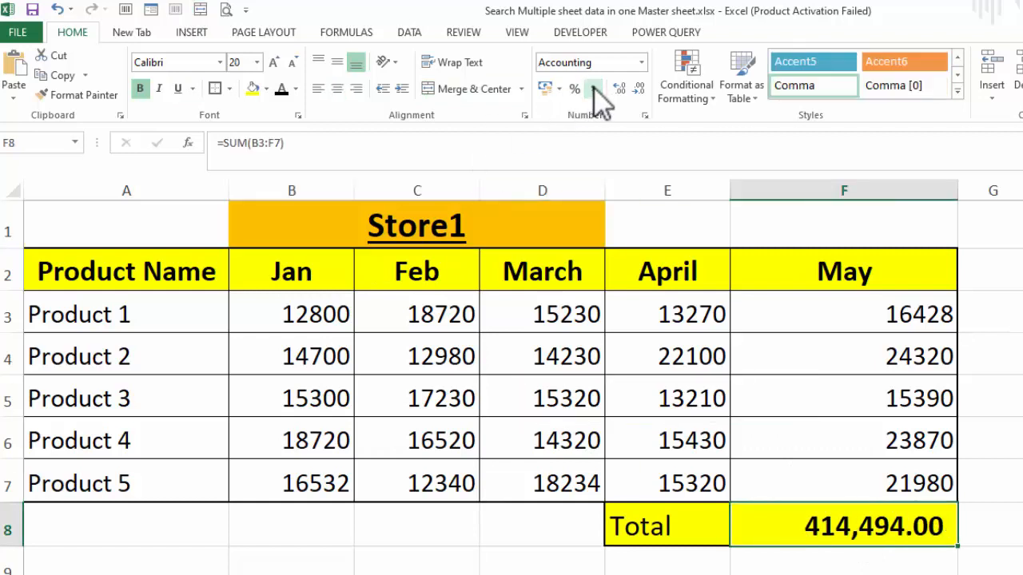
left_click(638, 88)
left_click(638, 88)
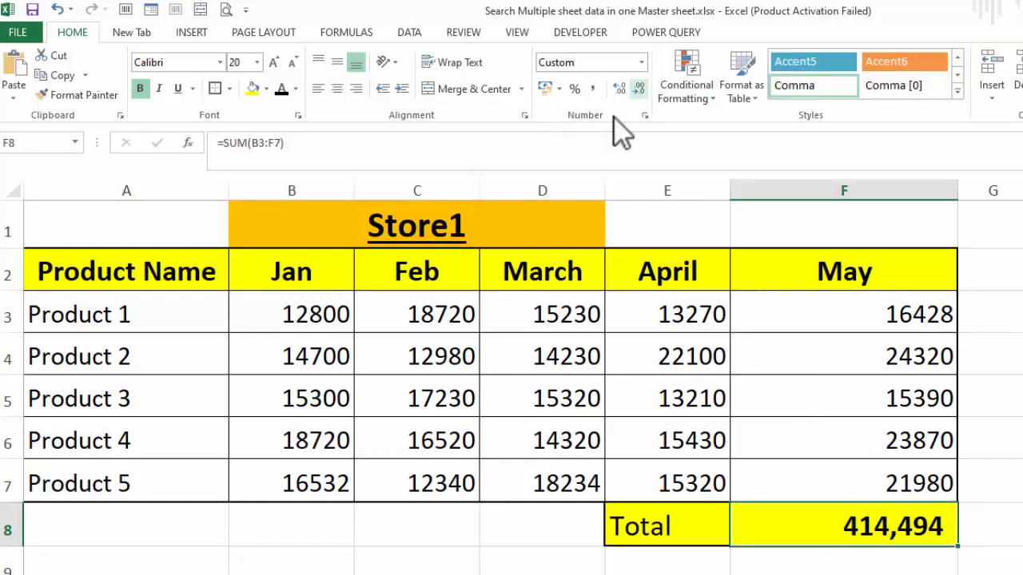
Compare the Mastersheet's figures and total with those on the Store 1 sheet.
left_click_drag(863, 503, 959, 471)
left_click(1022, 519)
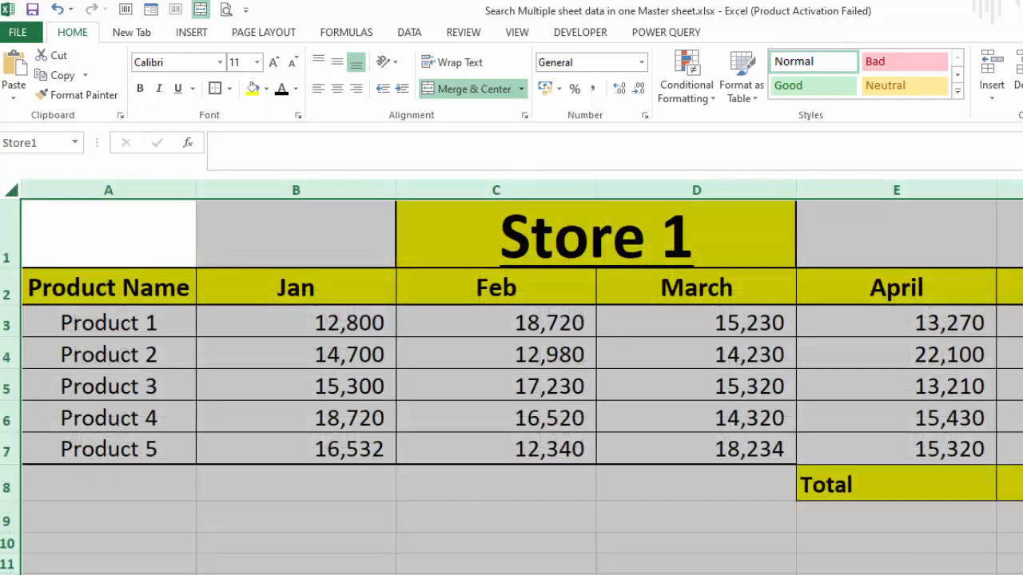
left_click(733, 461)
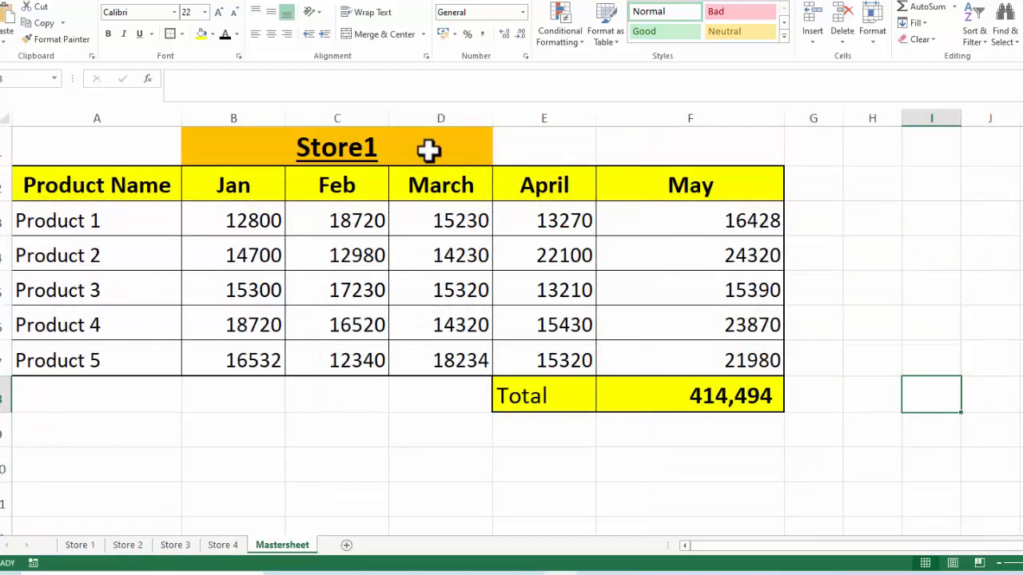
Choose Store2 in the Mastersheet's store selector and compare its figures and total with the Store 2 sheet.
left_click(445, 146)
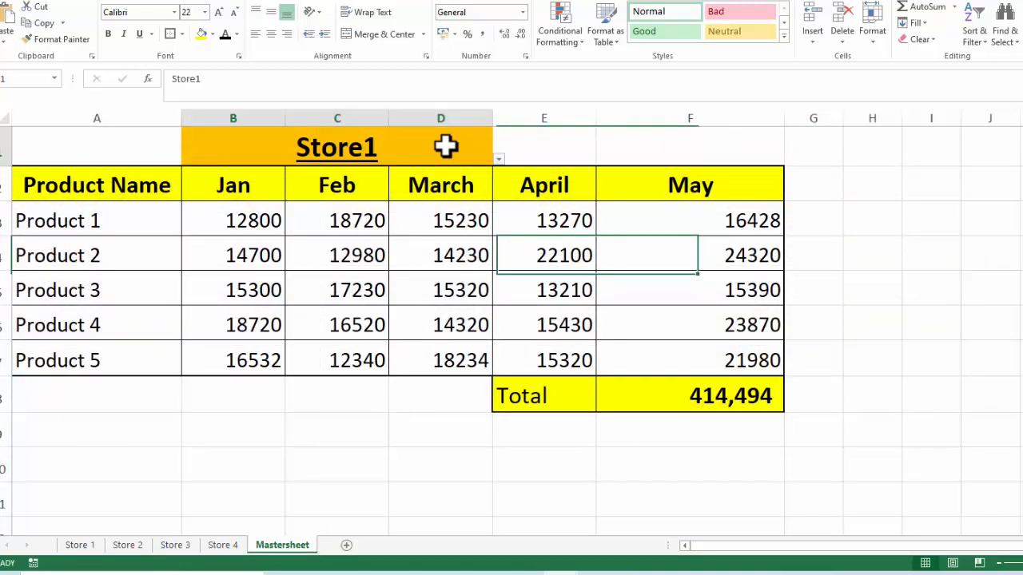
left_click(499, 159)
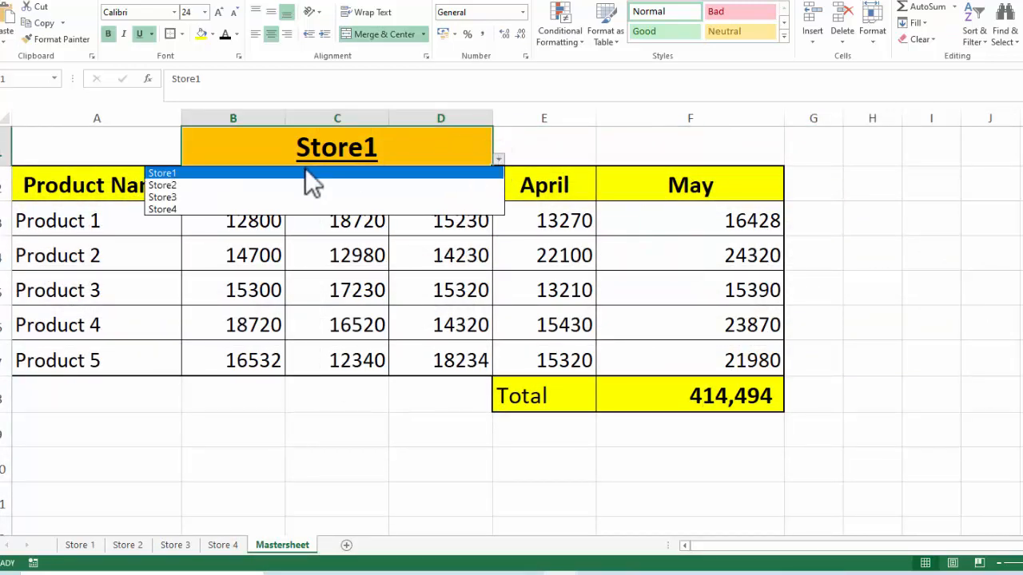
left_click(277, 183)
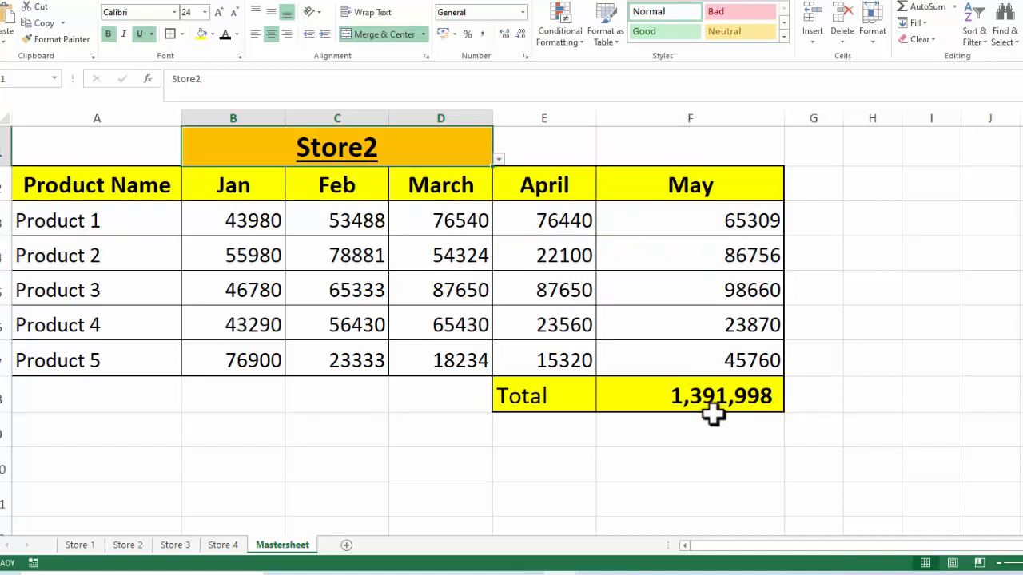
left_click(126, 547)
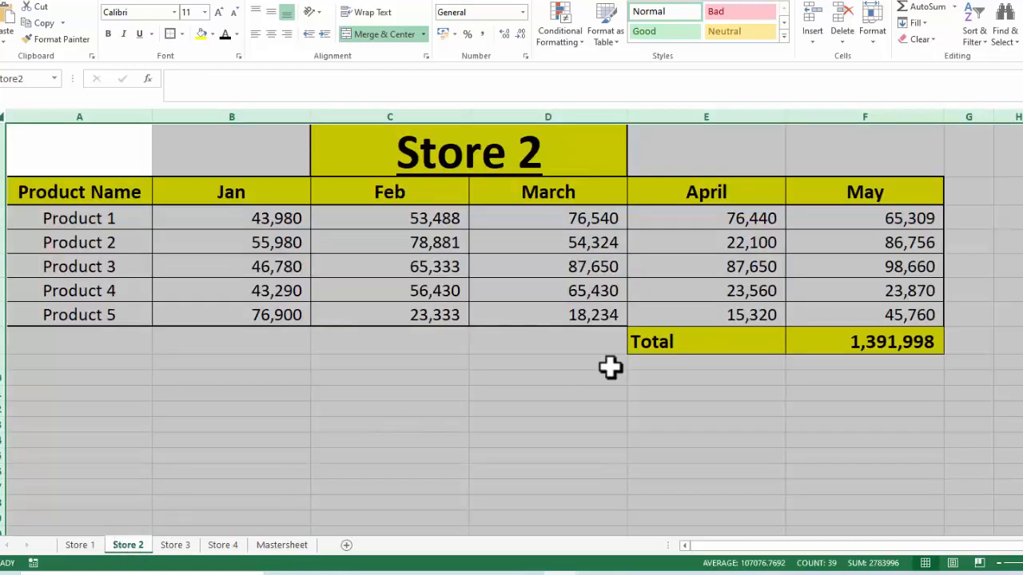
left_click(788, 453)
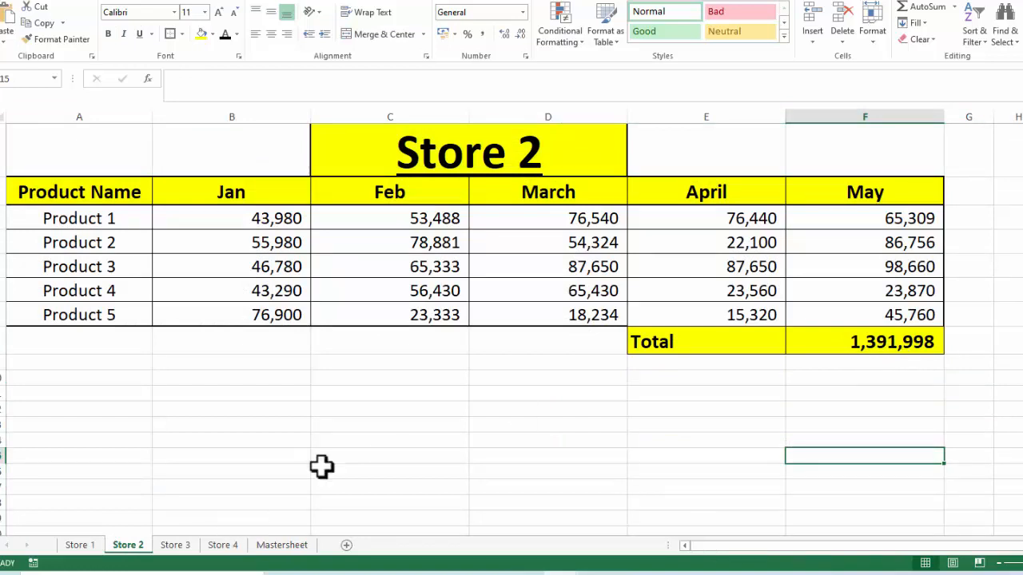
left_click(284, 547)
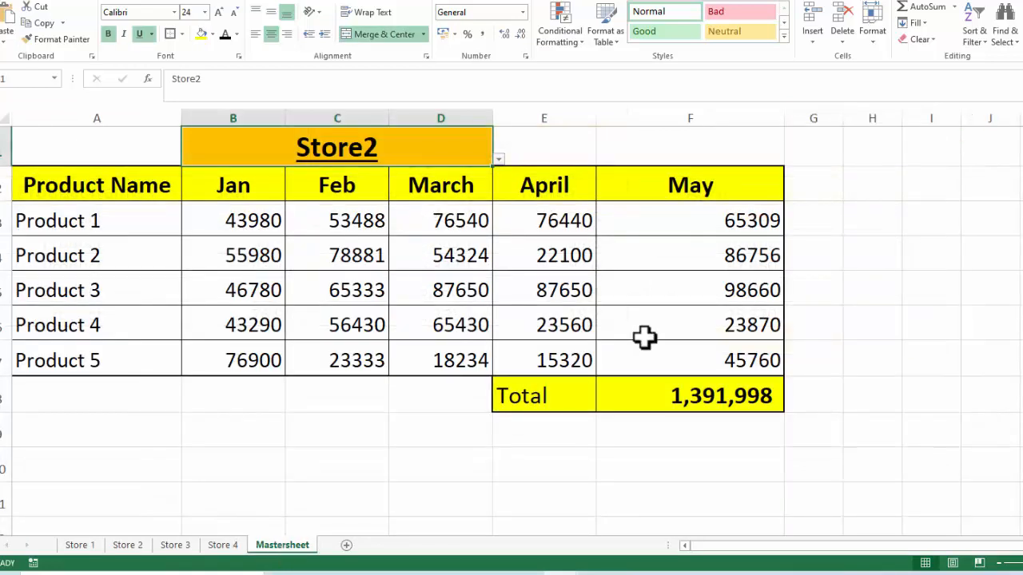
Choose Store4 in the Mastersheet's store selector and compare its figures and total with the Store 4 sheet.
left_click(499, 159)
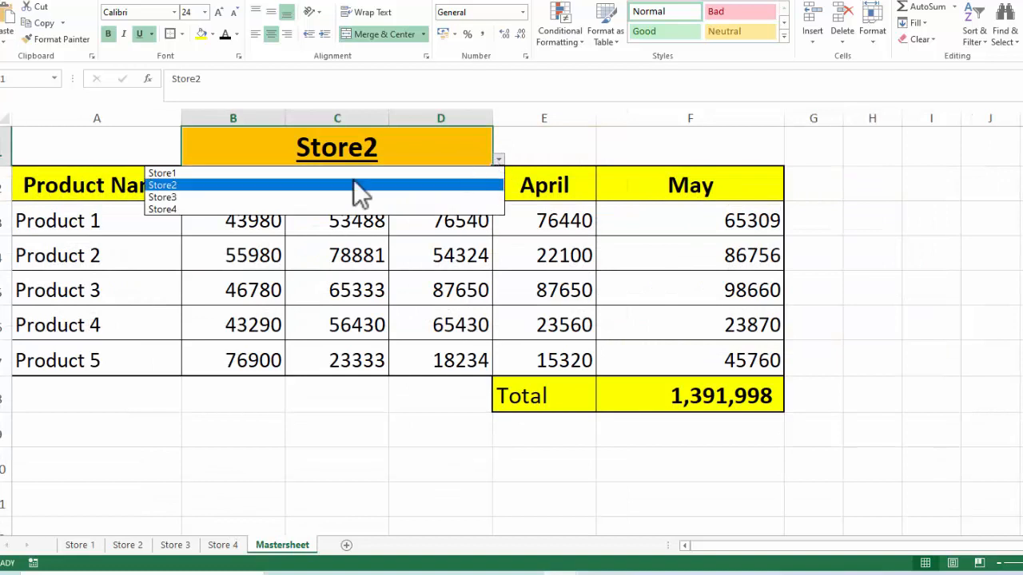
left_click(265, 207)
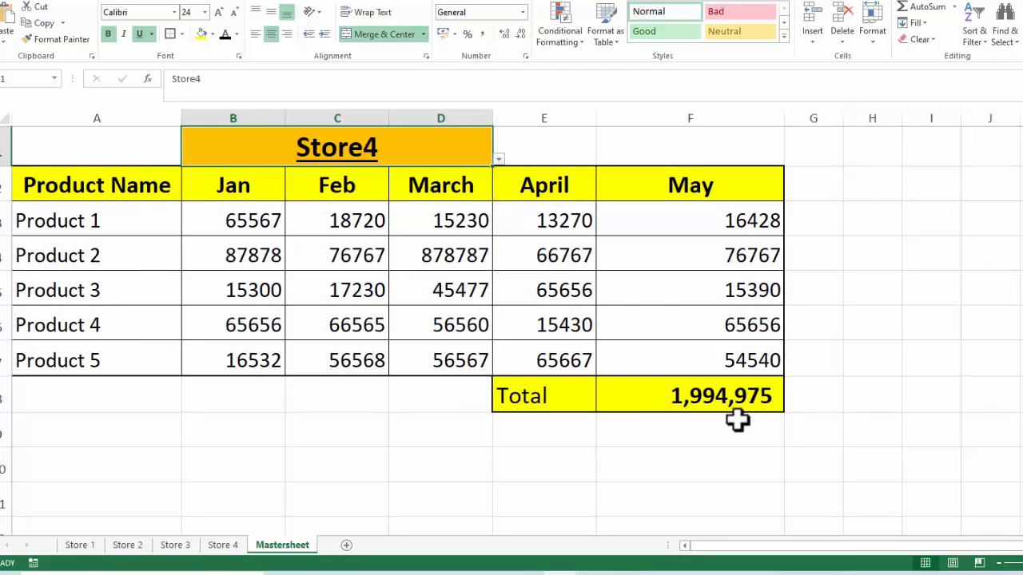
left_click(228, 548)
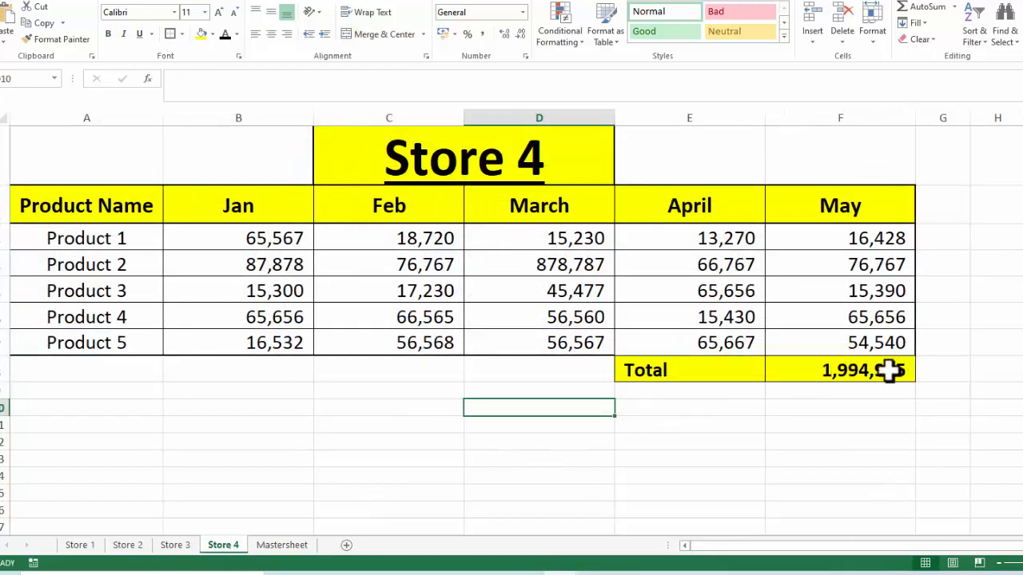
left_click(275, 544)
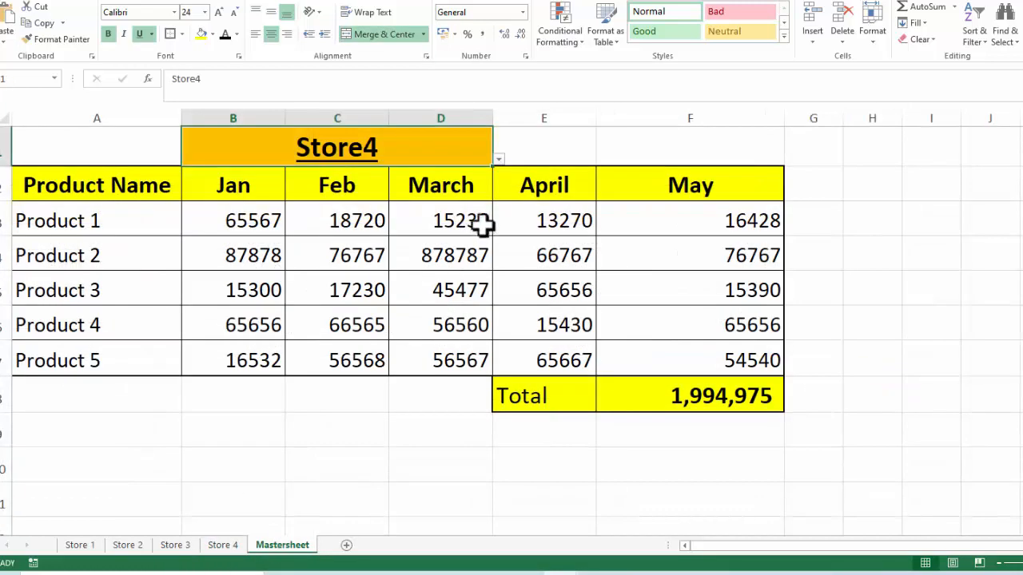
Choose Store3 in the Mastersheet's store selector and compare its figures and total with the Store 3 sheet.
left_click(497, 160)
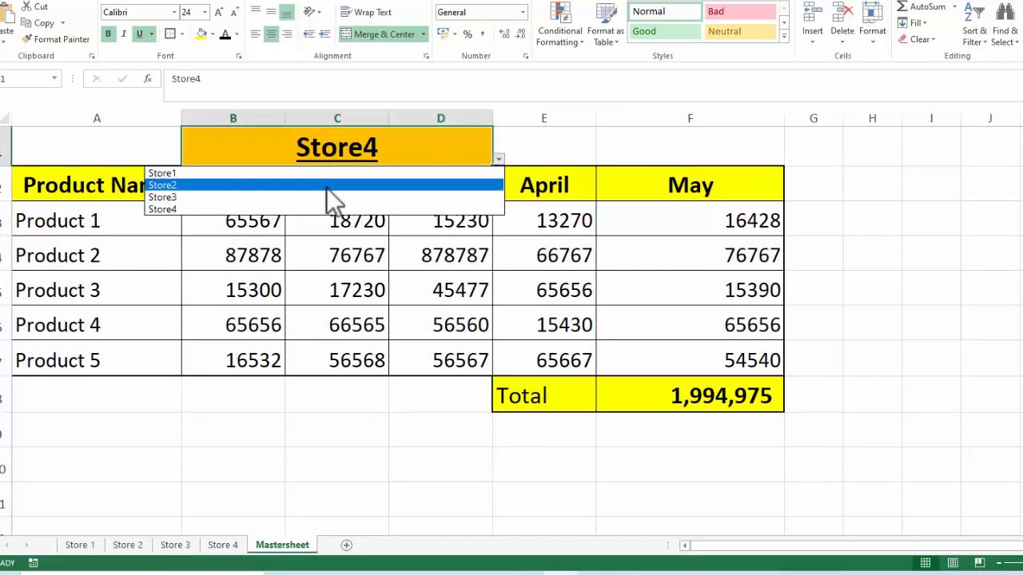
left_click(314, 197)
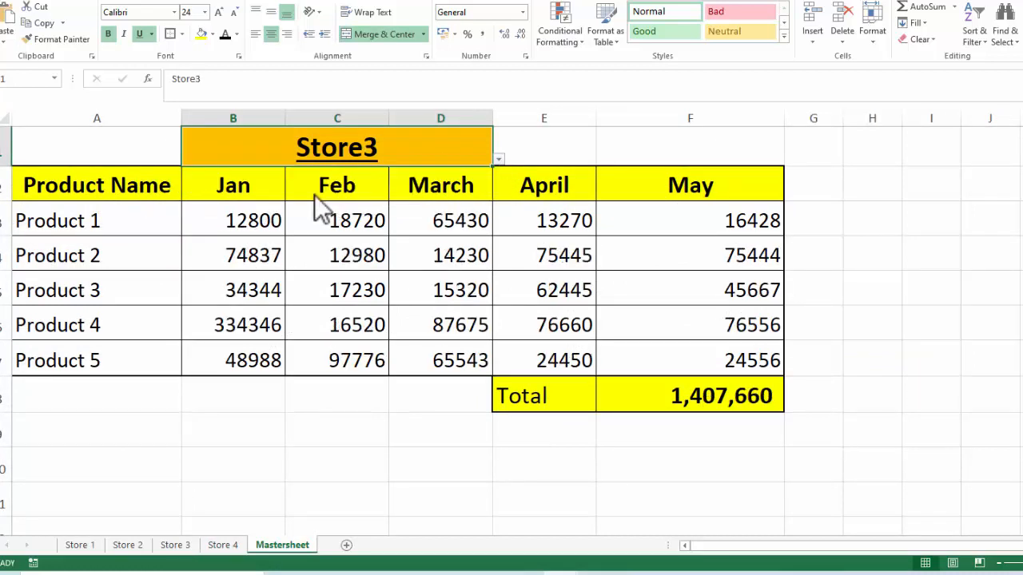
left_click(178, 548)
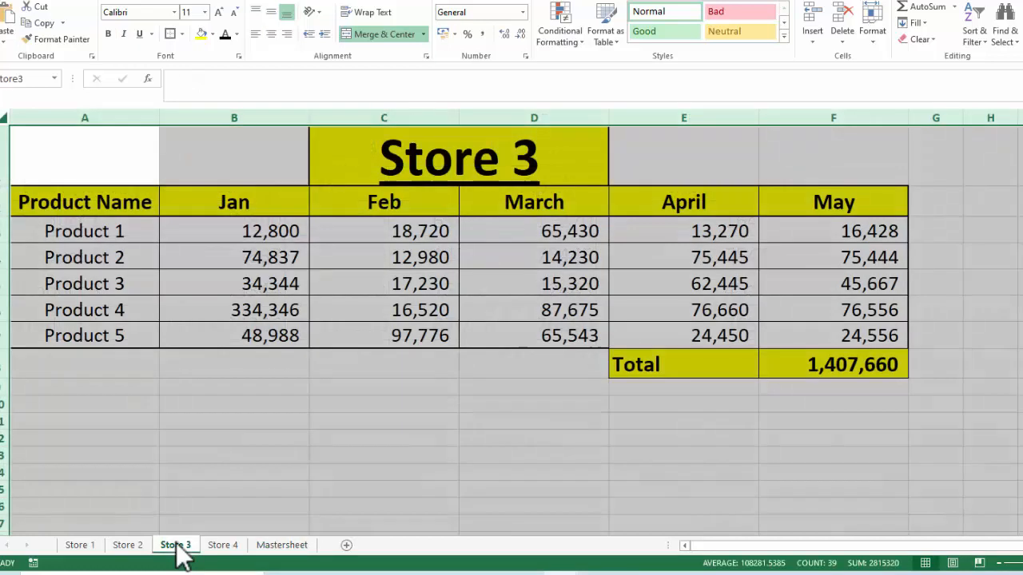
left_click(701, 445)
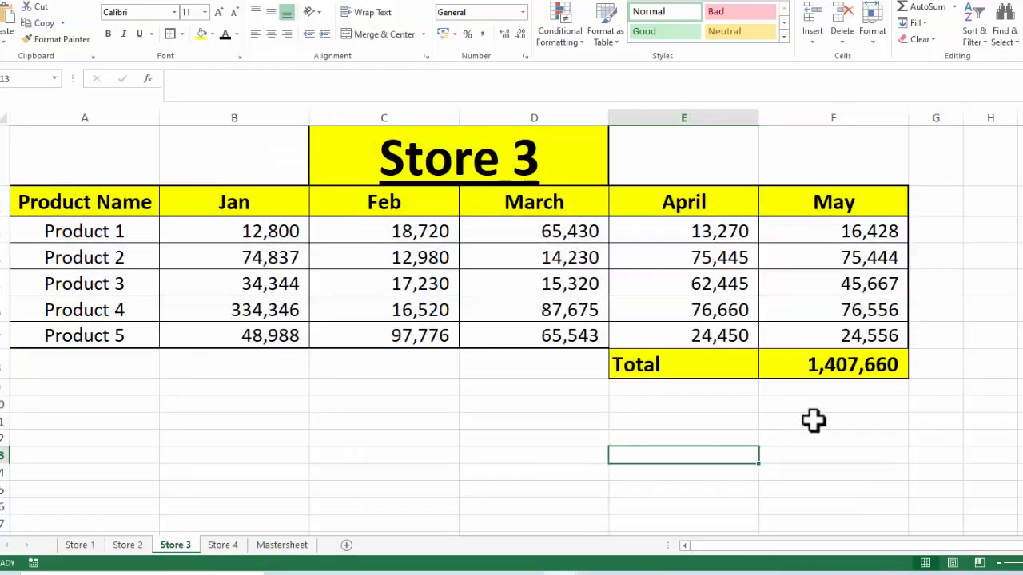
left_click(279, 549)
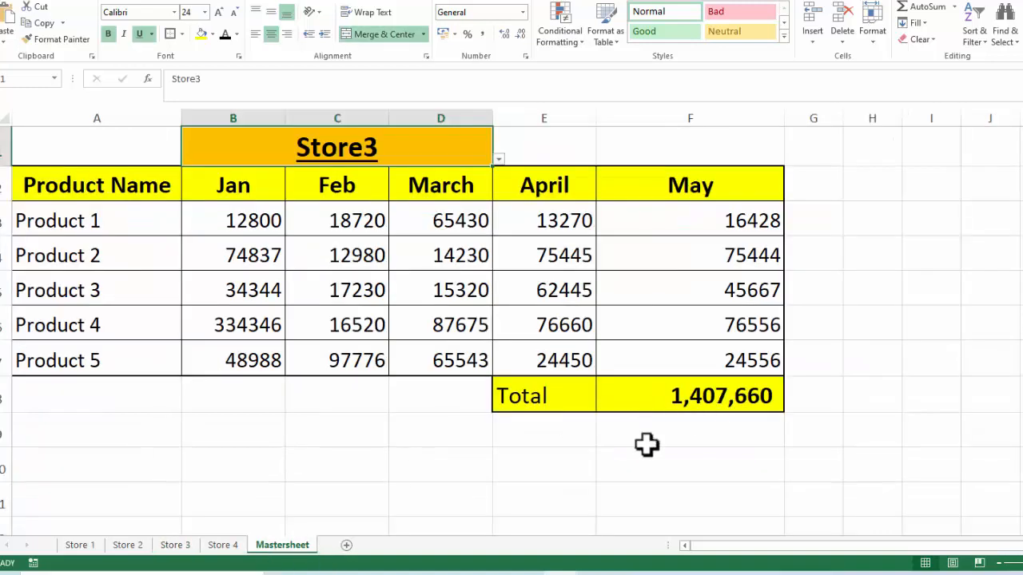
left_click(499, 502)
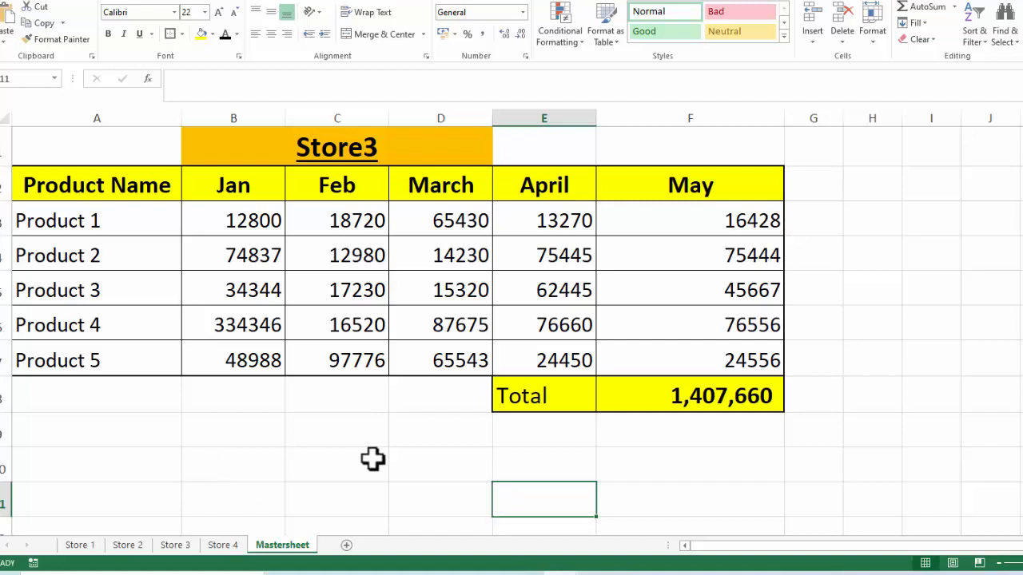
left_click(451, 148)
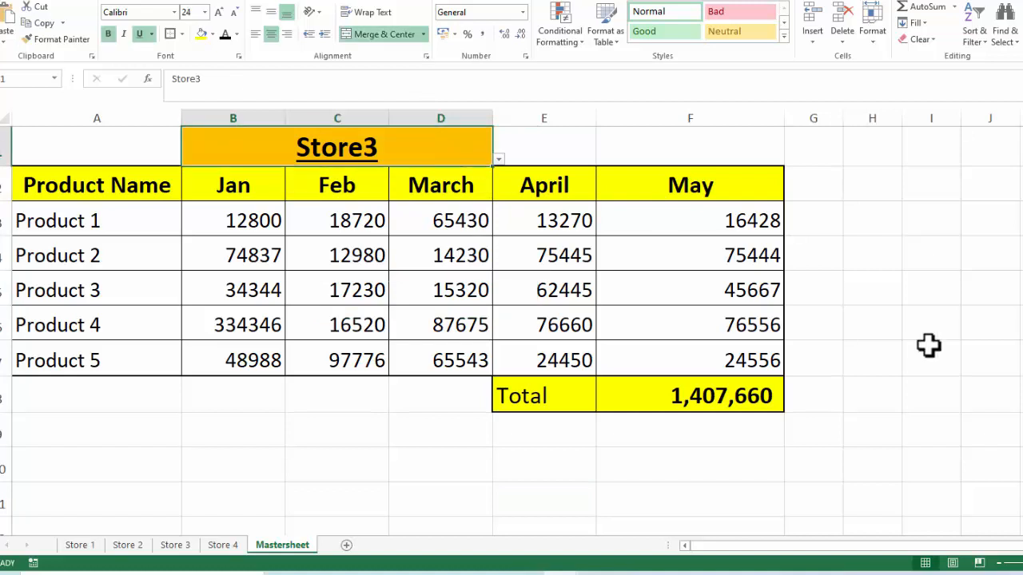